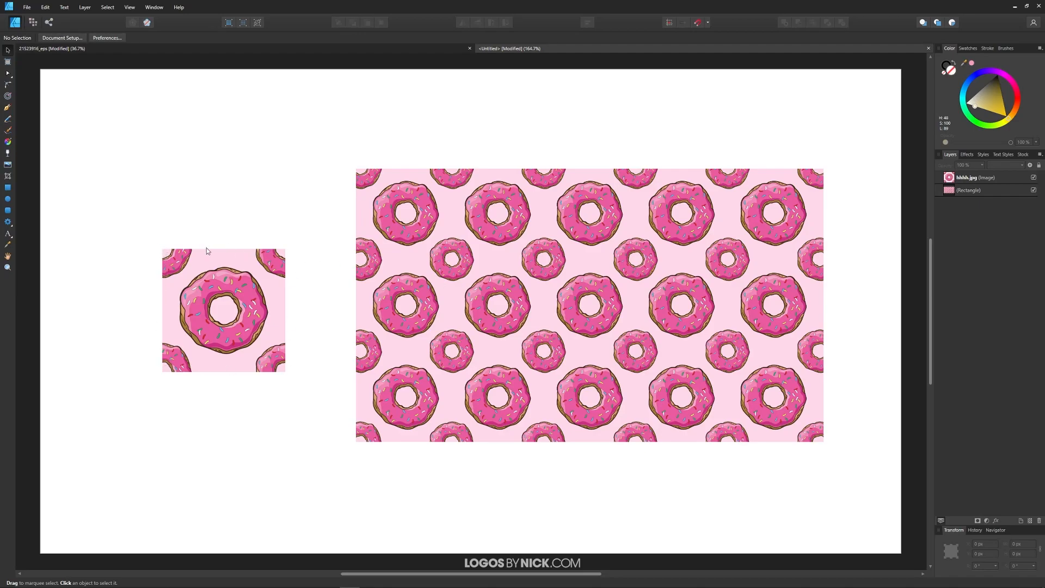
Move the donut tile up and place a duplicate directly beneath it so their edges meet.
{"action": "left_click_drag", "start_coordinate": [228, 325], "coordinate": [201, 309]}
{"action": "left_click", "coordinate": [320, 284]}
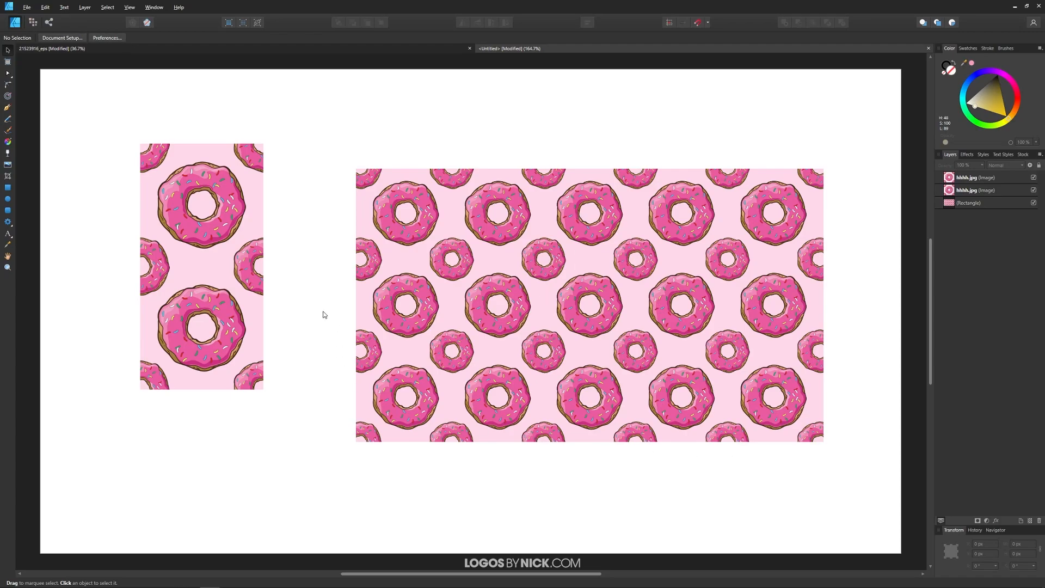
Create a new document with a page size of 400 × 400 px.
{"action": "left_click", "coordinate": [25, 8]}
{"action": "left_click", "coordinate": [33, 27]}
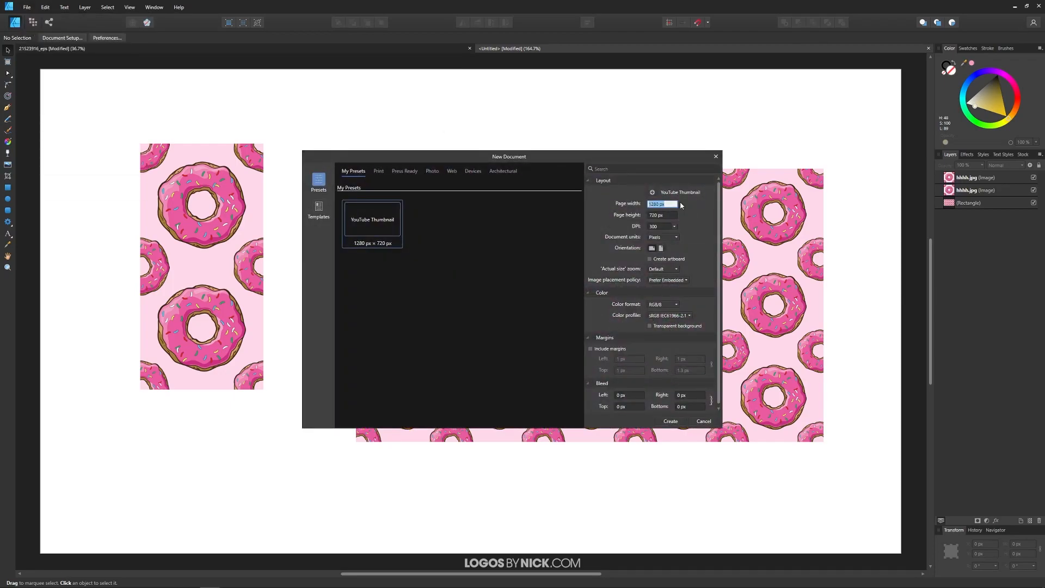
{"action": "type", "text": "0"}
{"action": "key", "text": "Tab"}
{"action": "type", "text": "400"}
{"action": "key", "text": "Tab"}
{"action": "left_click", "coordinate": [672, 425]}
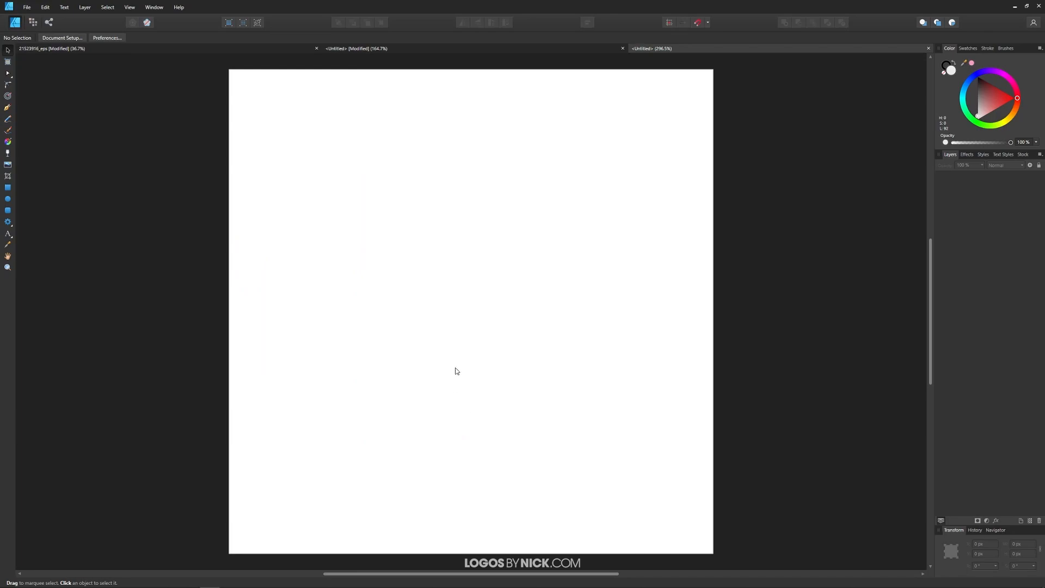
{"action": "scroll", "coordinate": [464, 361], "scroll_direction": "down", "scroll_amount": 1}
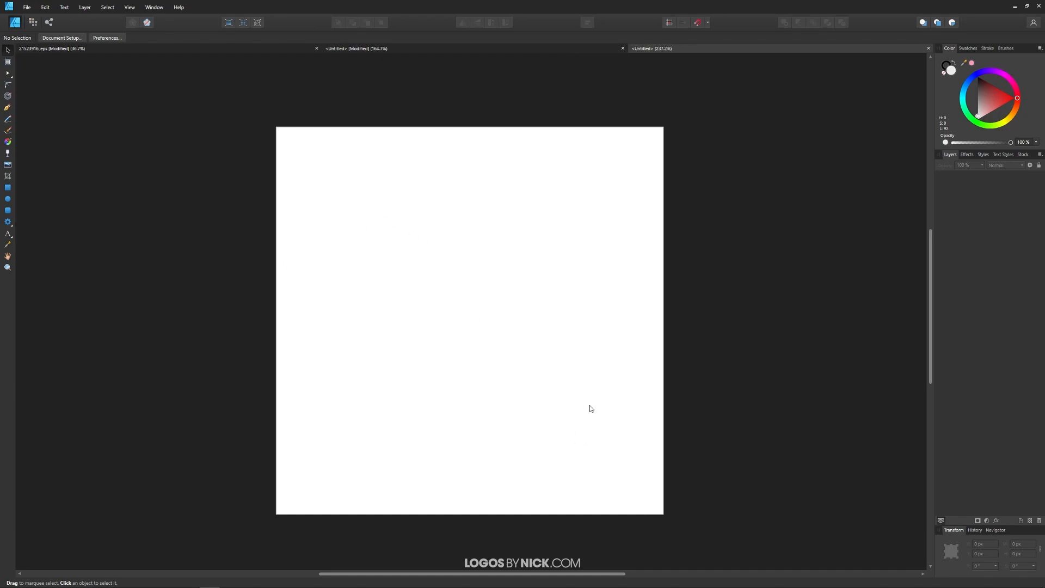
{"action": "left_click", "coordinate": [532, 49]}
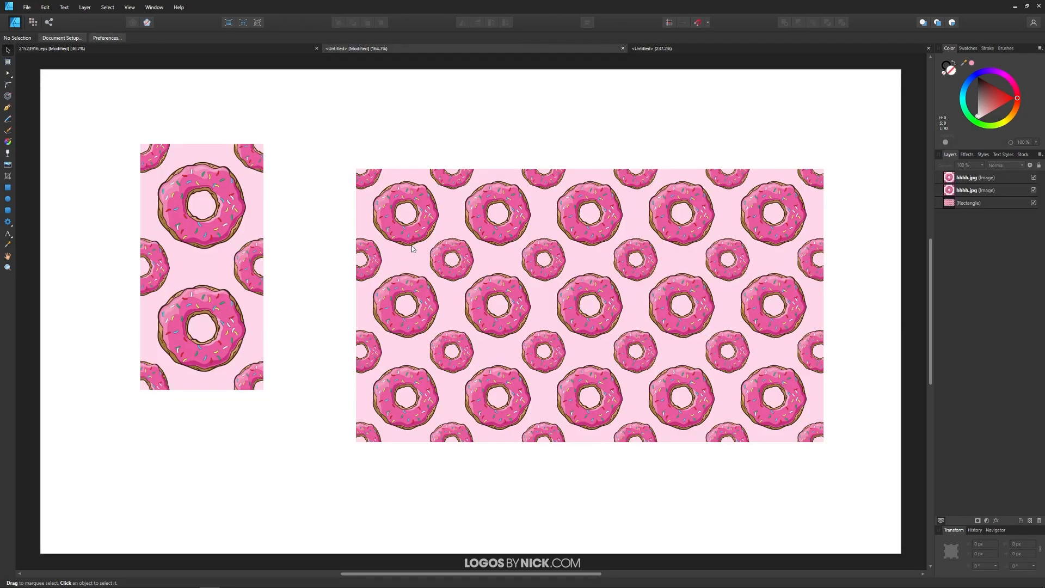
{"action": "left_click", "coordinate": [721, 49]}
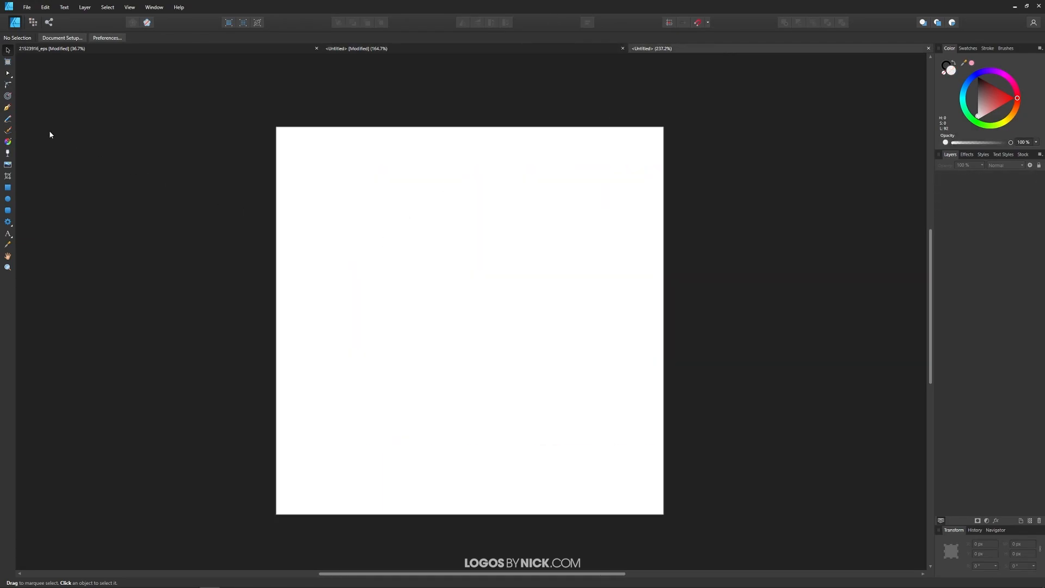
Draw a rectangle on the blank page and set its size to 400 × 400 px.
{"action": "left_click", "coordinate": [9, 187]}
{"action": "left_click_drag", "start_coordinate": [296, 140], "coordinate": [640, 482]}
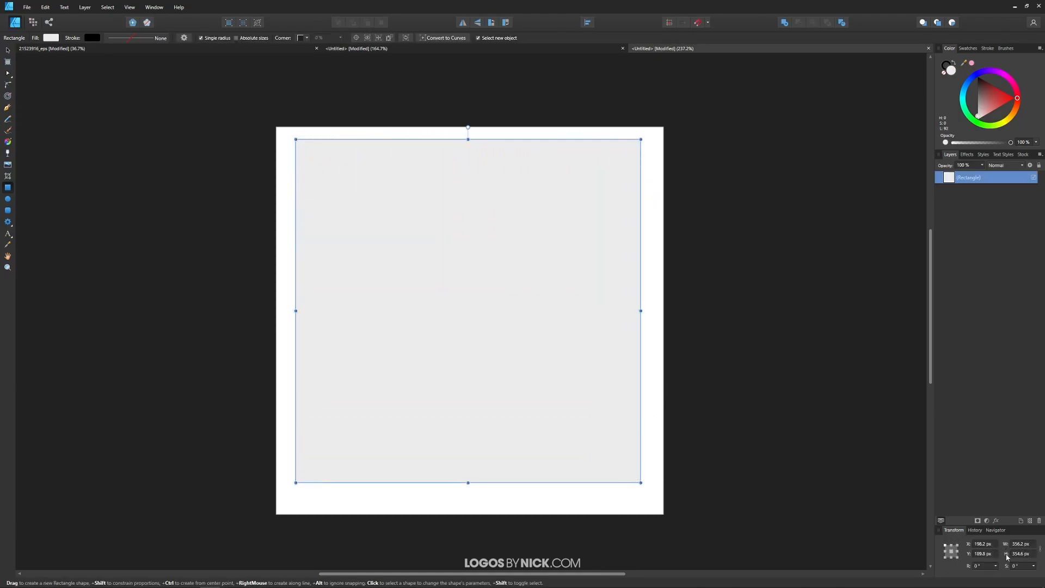
{"action": "left_click", "coordinate": [1019, 543]}
{"action": "type", "text": "400"}
{"action": "key", "text": "Tab"}
{"action": "type", "text": "400"}
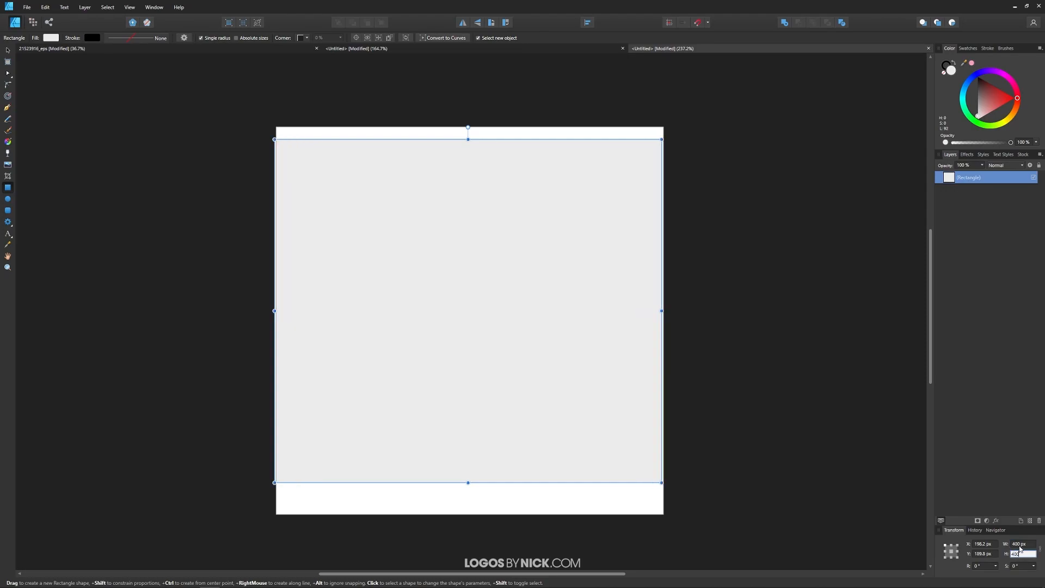
{"action": "key", "text": "Return"}
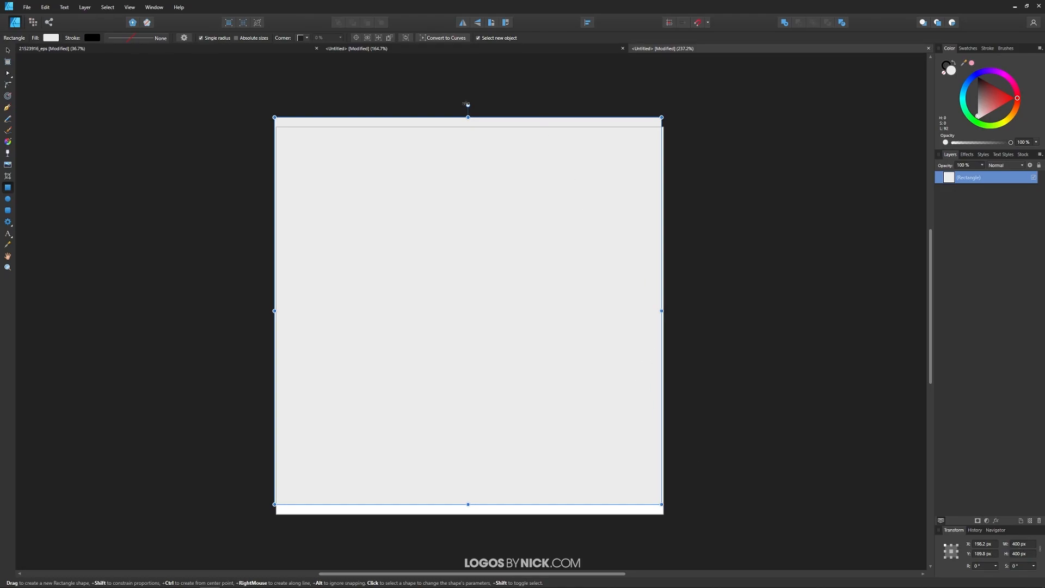
Align the square horizontally and vertically to the page so that it covers the page exactly.
{"action": "key", "text": "v"}
{"action": "left_click_drag", "start_coordinate": [391, 220], "coordinate": [407, 236]}
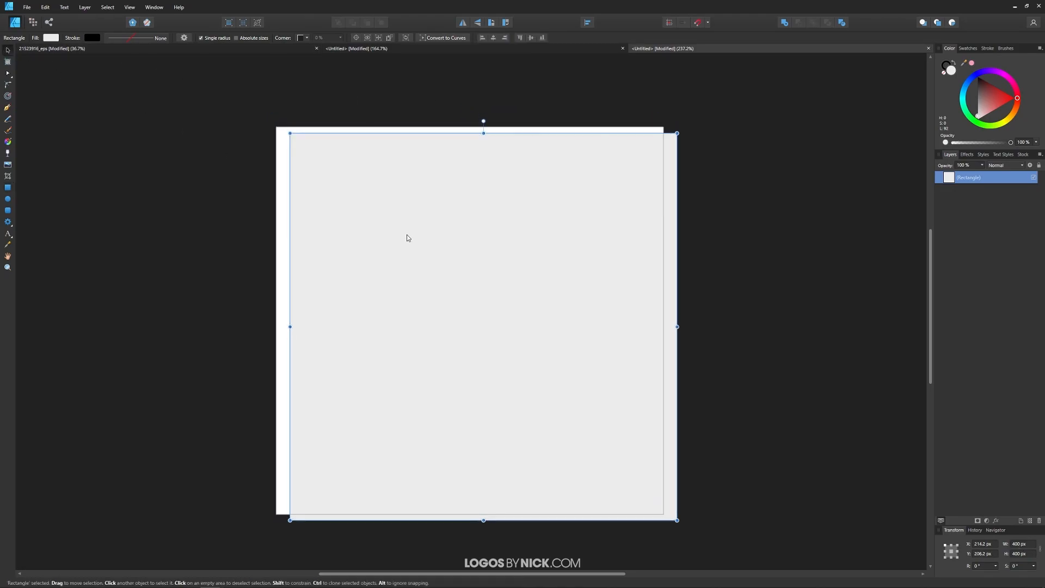
{"action": "left_click", "coordinate": [494, 38]}
{"action": "left_click", "coordinate": [520, 37]}
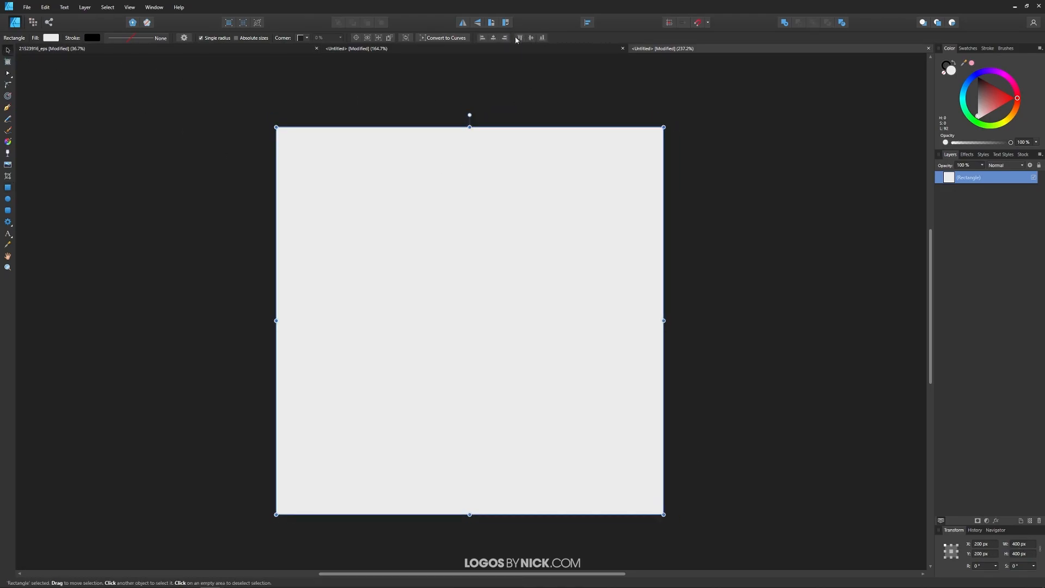
Fill the square with a light pink (H 0, S 100, L 91) and deselect it.
{"action": "left_click", "coordinate": [987, 115]}
{"action": "left_click_drag", "start_coordinate": [988, 122], "coordinate": [984, 116]}
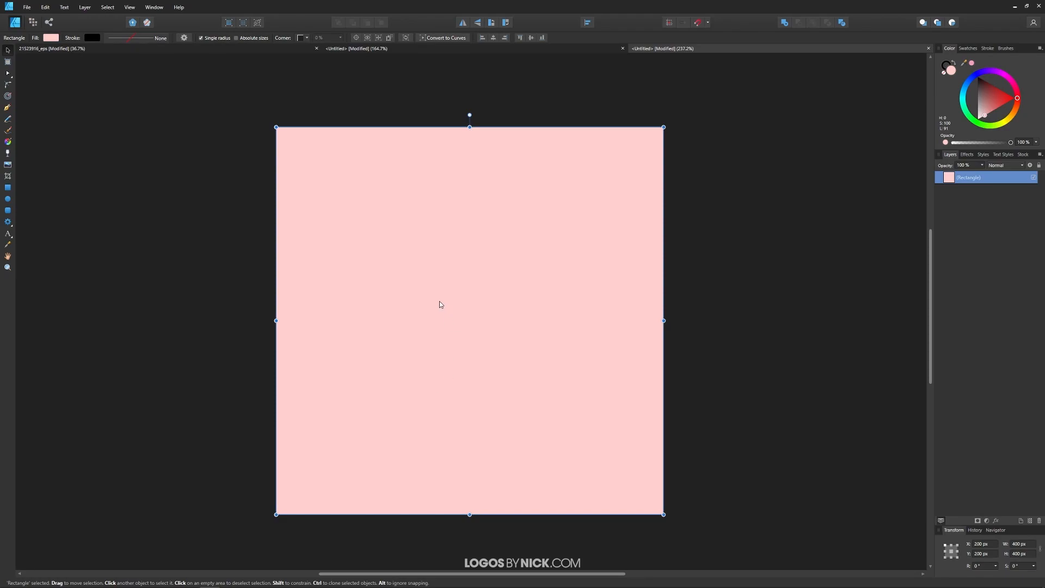
{"action": "left_click", "coordinate": [843, 270]}
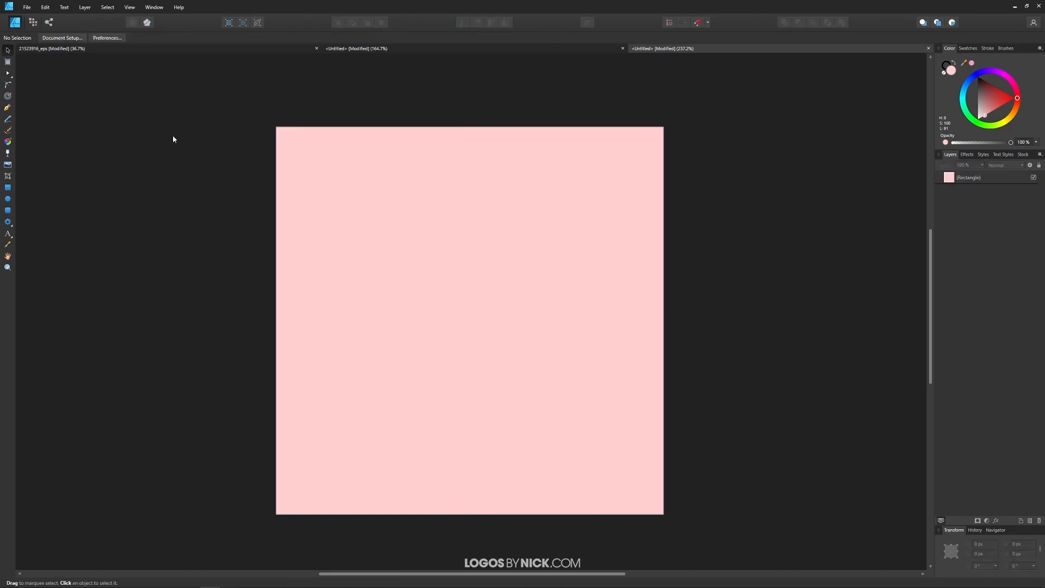
Paste the copied donut artwork, scale it down to about 206 × 203 px and keep it centred on the pink square.
{"action": "left_click", "coordinate": [7, 199]}
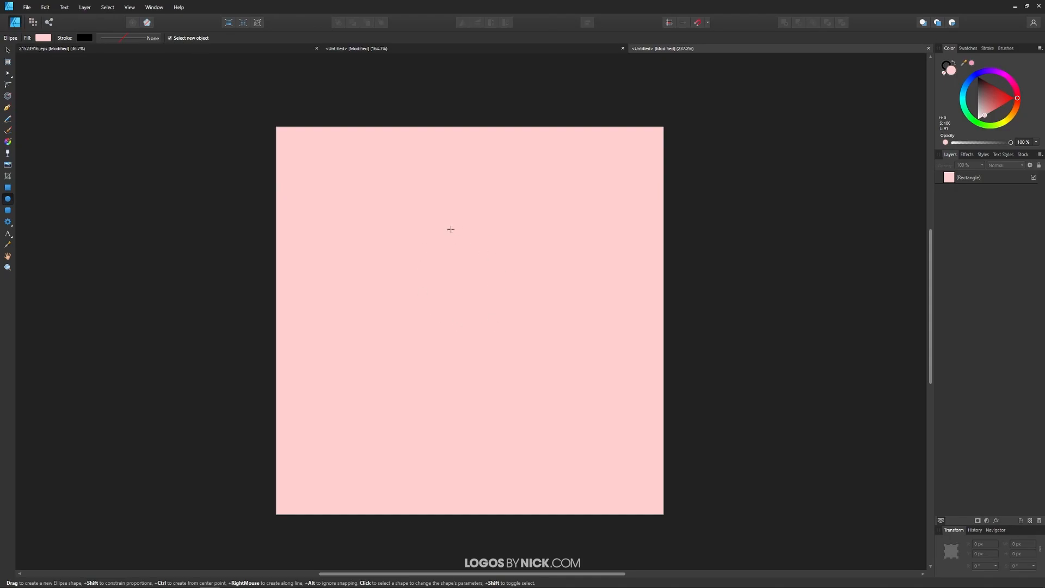
{"action": "left_click", "coordinate": [8, 50]}
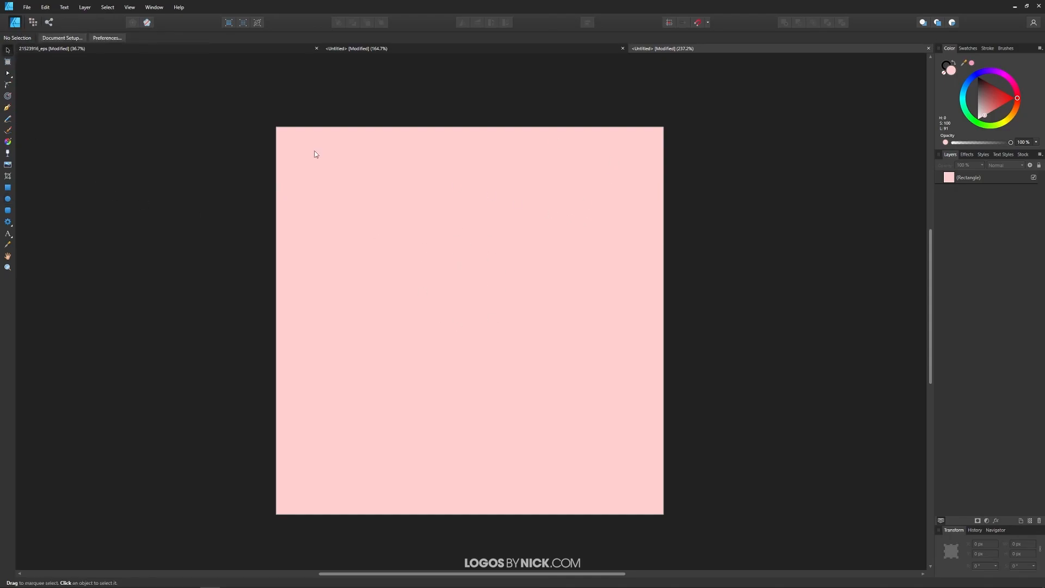
{"action": "left_click", "coordinate": [46, 7]}
{"action": "left_click", "coordinate": [60, 51]}
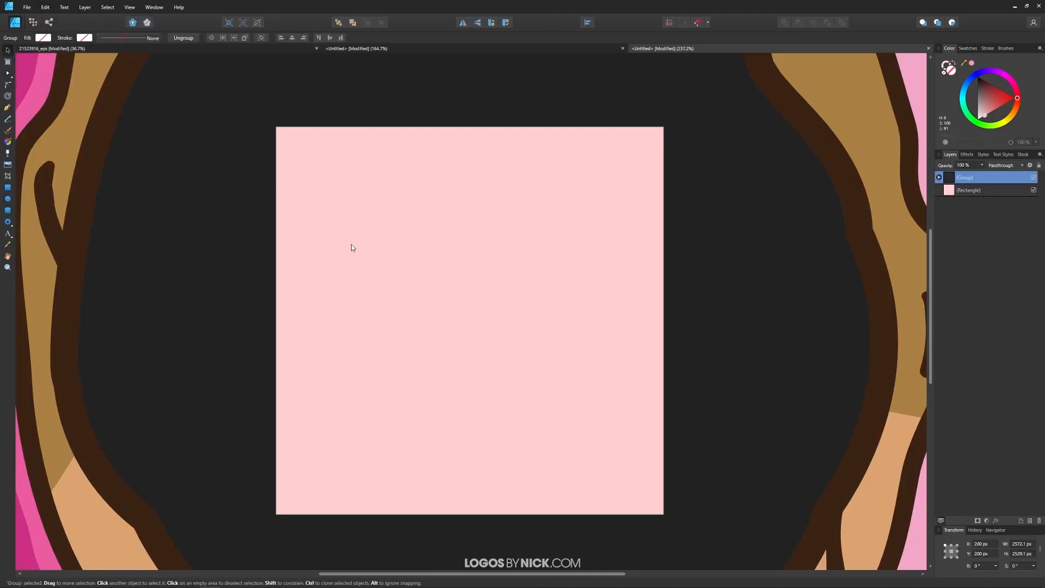
{"action": "scroll", "coordinate": [403, 336], "scroll_direction": "down", "scroll_amount": 10}
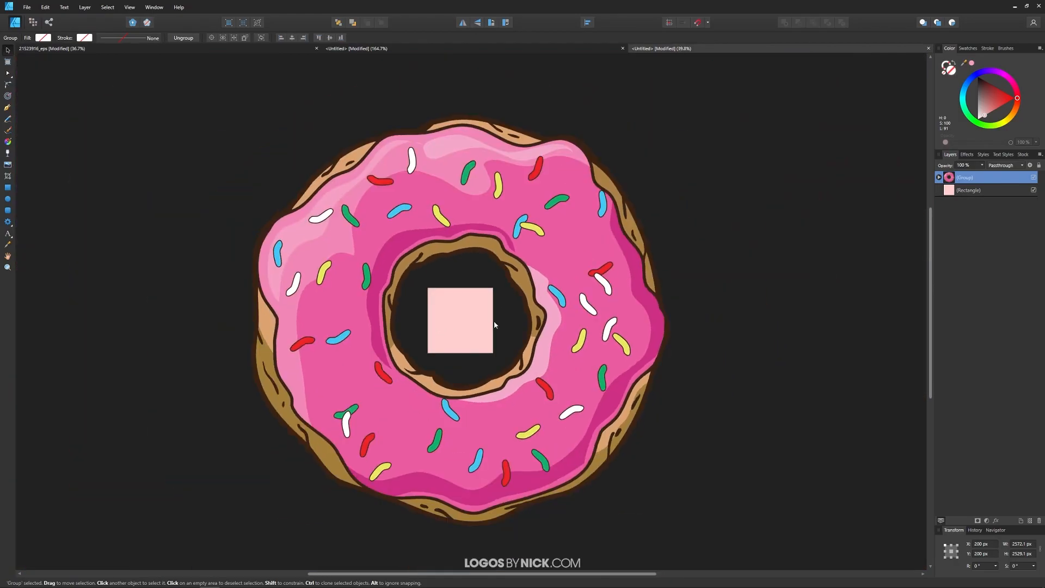
{"action": "left_click_drag", "start_coordinate": [669, 320], "coordinate": [532, 302]}
{"action": "scroll", "coordinate": [460, 325], "scroll_direction": "up", "scroll_amount": 8}
{"action": "left_click_drag", "start_coordinate": [607, 292], "coordinate": [563, 330]}
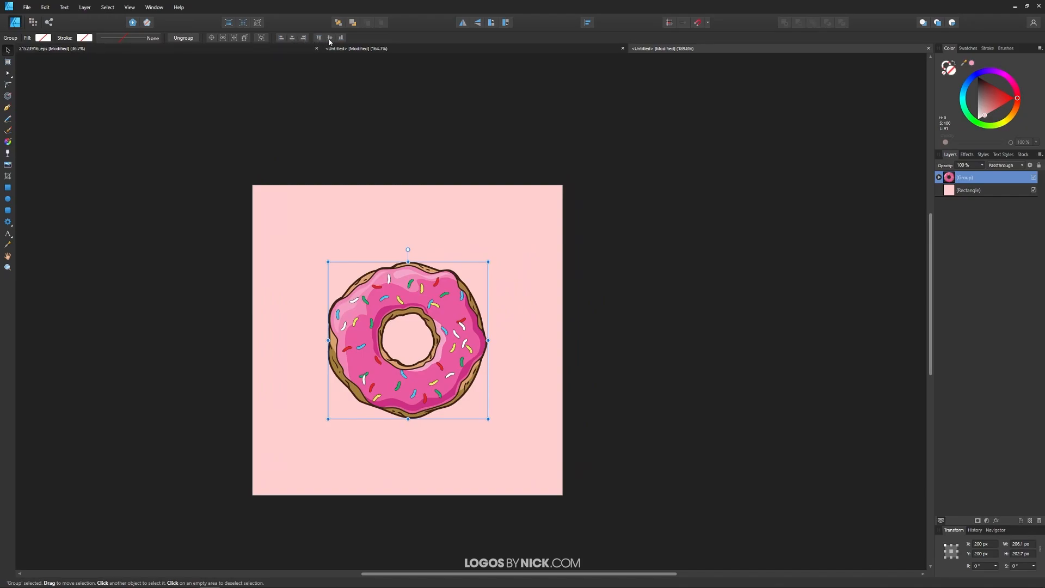
{"action": "left_click", "coordinate": [625, 208]}
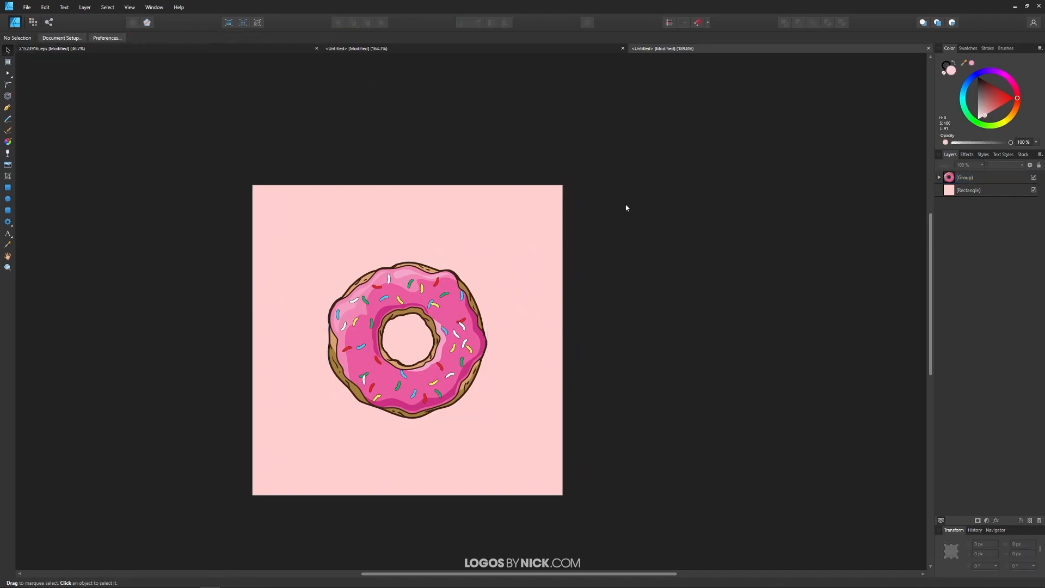
Duplicate the central donut and centre the copy on the square's upper-left corner at X 0, Y 0.
{"action": "left_click", "coordinate": [468, 371]}
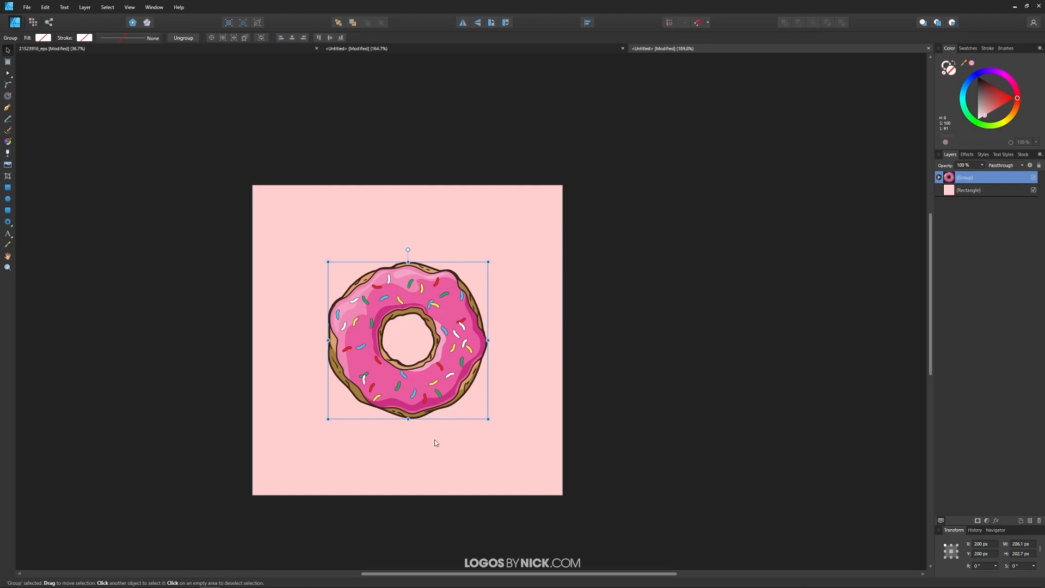
{"action": "mouse_move", "coordinate": [494, 378]}
{"action": "left_mouse_down"}
{"action": "mouse_move", "coordinate": [510, 382]}
{"action": "mouse_move", "coordinate": [466, 350]}
{"action": "mouse_move", "coordinate": [419, 282]}
{"action": "mouse_move", "coordinate": [296, 239]}
{"action": "mouse_move", "coordinate": [278, 209]}
{"action": "mouse_move", "coordinate": [295, 227]}
{"action": "left_mouse_up"}
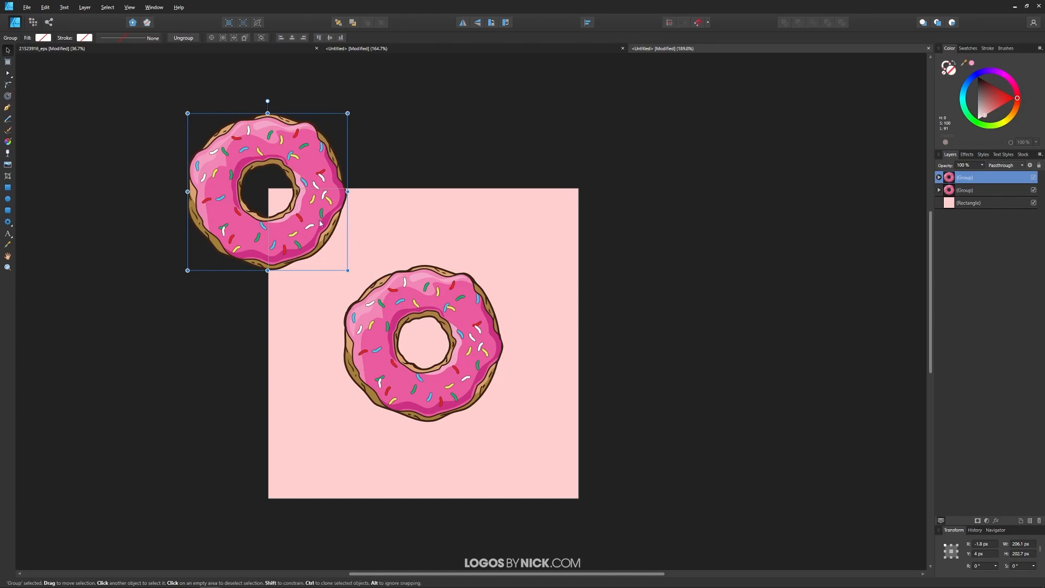
{"action": "left_click", "coordinate": [984, 544]}
{"action": "type", "text": "0"}
{"action": "key", "text": "Tab"}
{"action": "type", "text": "0"}
{"action": "key", "text": "Return"}
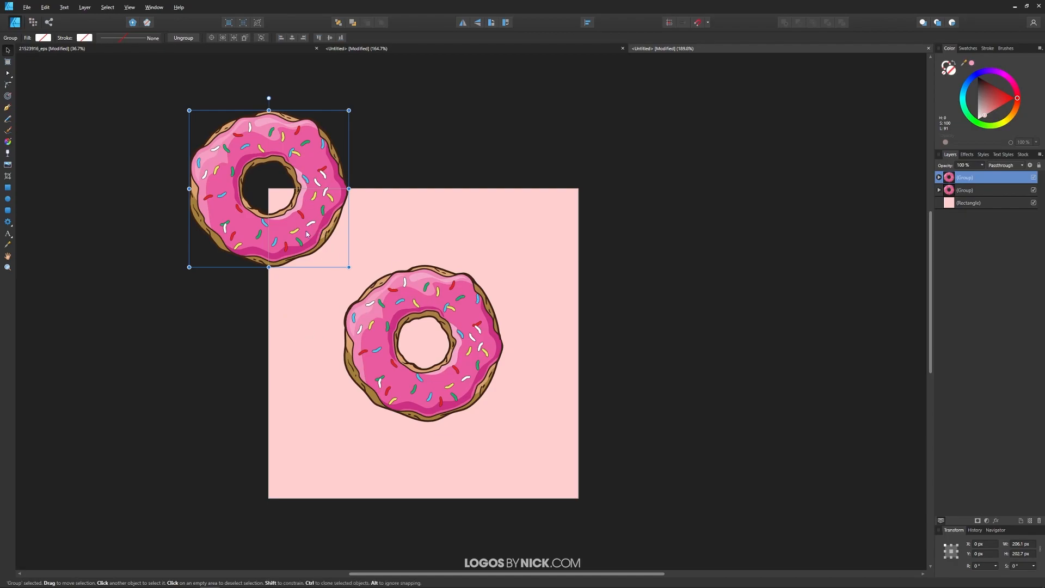
Duplicate the corner donut horizontally and centre the copy on the square's upper-right corner at X 400 px.
{"action": "left_click_drag", "start_coordinate": [291, 239], "coordinate": [596, 244]}
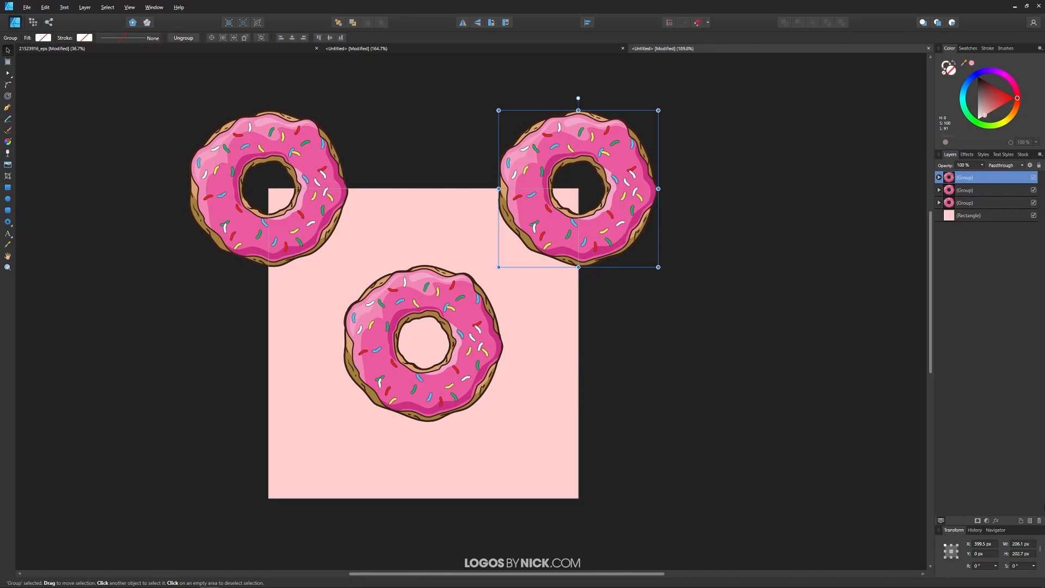
{"action": "left_click", "coordinate": [986, 543]}
{"action": "type", "text": "400"}
{"action": "key", "text": "Return"}
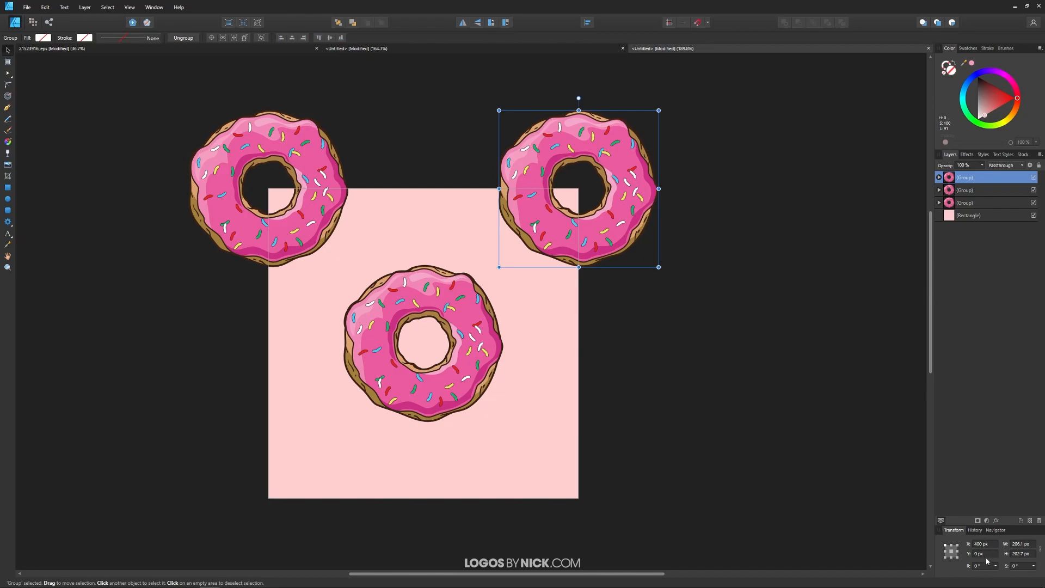
Duplicate the upper-left donut downward and centre the copy on the square's lower-left corner at Y 400 px.
{"action": "left_click", "coordinate": [326, 211]}
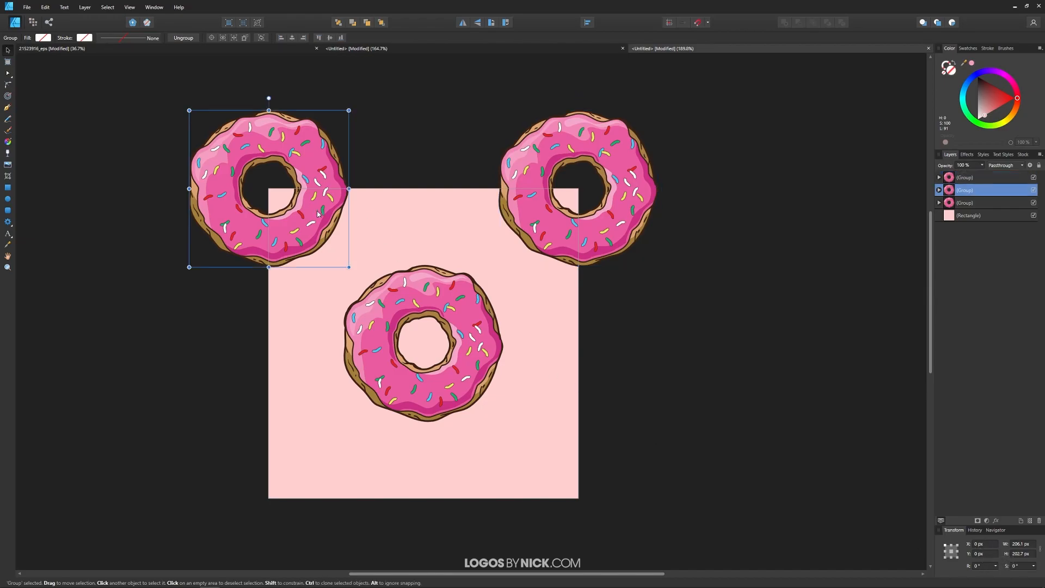
{"action": "left_click_drag", "start_coordinate": [330, 195], "coordinate": [286, 480]}
{"action": "left_click", "coordinate": [989, 542]}
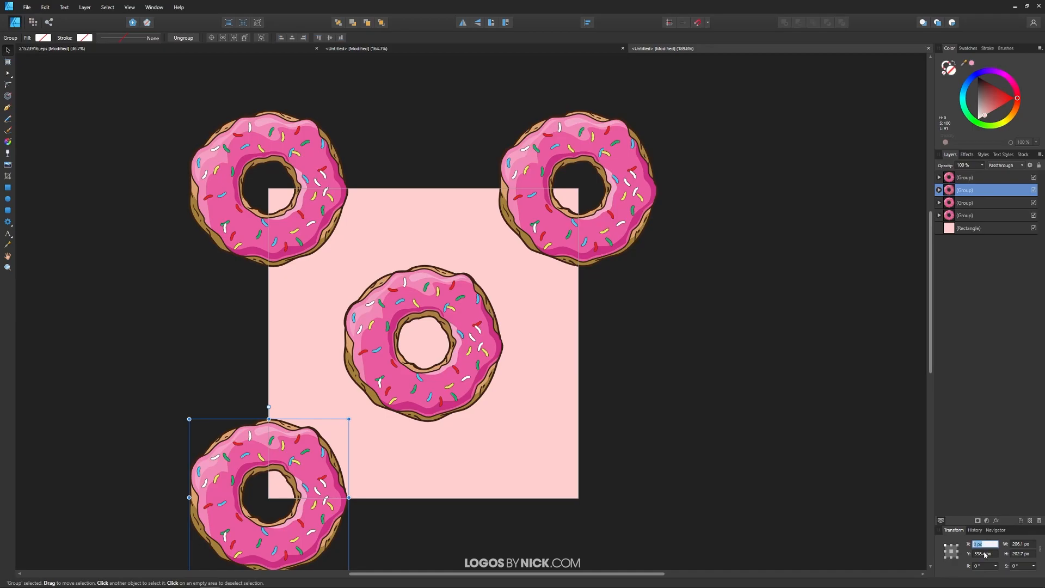
{"action": "left_click", "coordinate": [984, 554]}
{"action": "type", "text": "400"}
{"action": "key", "text": "Return"}
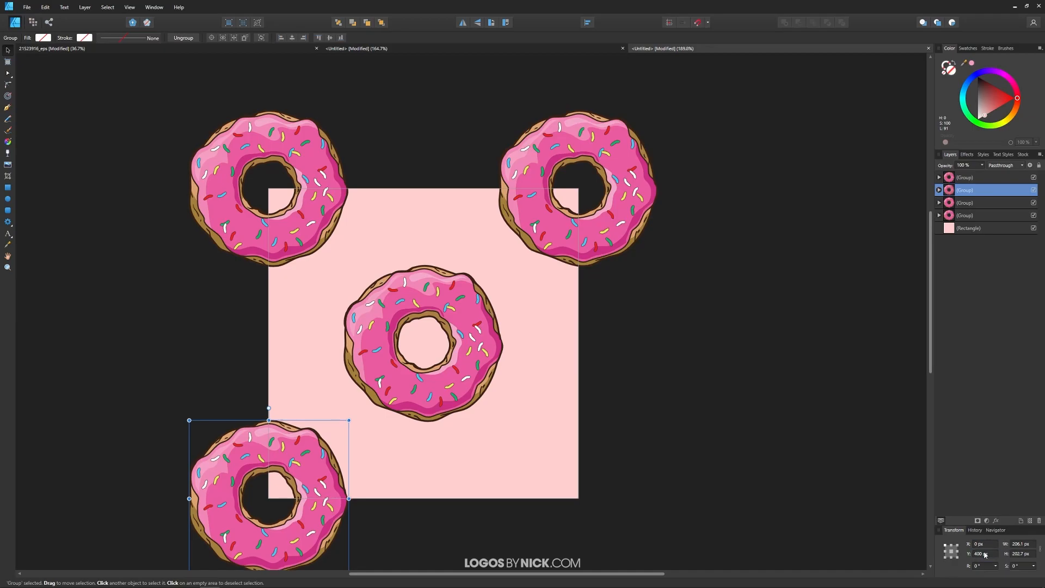
Duplicate the upper-right donut onto the square's lower-right corner at X 400, Y 400 px and clear the selection.
{"action": "scroll", "coordinate": [626, 414], "scroll_direction": "down", "scroll_amount": 2}
{"action": "scroll", "coordinate": [625, 413], "scroll_direction": "left", "scroll_amount": 1}
{"action": "left_click_drag", "start_coordinate": [650, 177], "coordinate": [645, 479]}
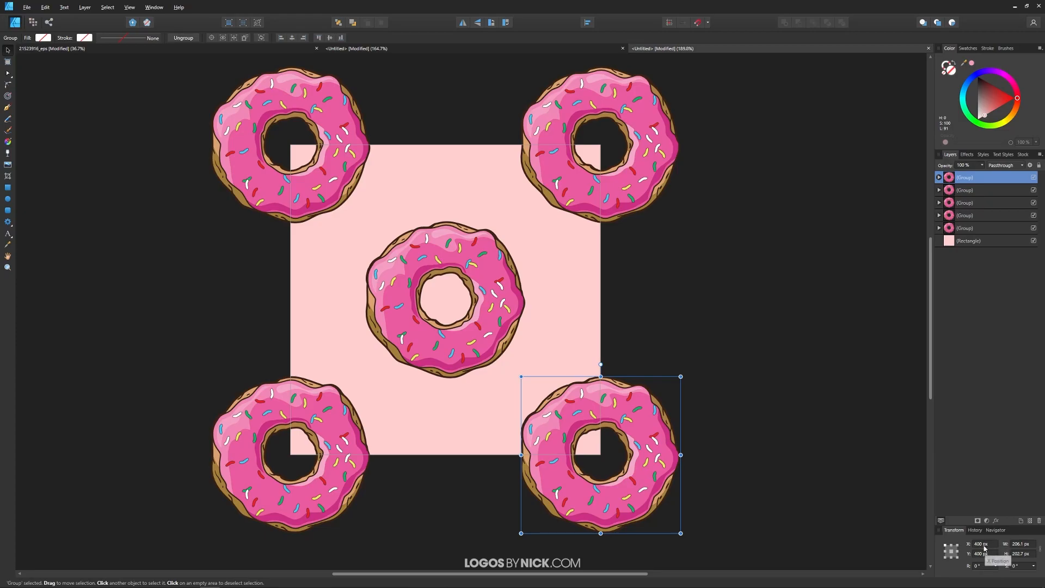
{"action": "left_click", "coordinate": [772, 289]}
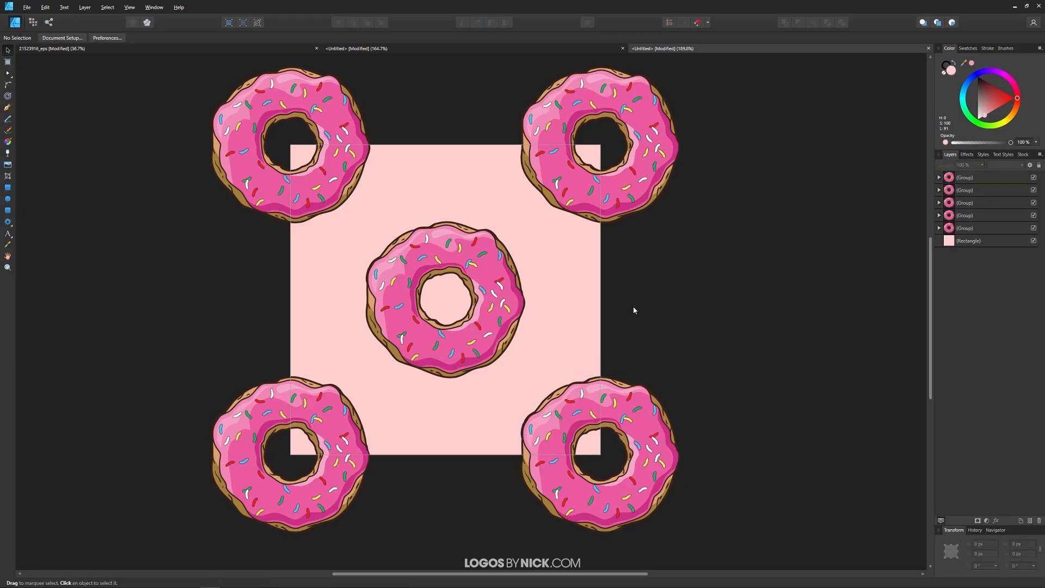
Try enlarging the central donut to about 285 × 280 px and compare it with the finished pattern document.
{"action": "left_click", "coordinate": [495, 300]}
{"action": "left_click_drag", "start_coordinate": [526, 299], "coordinate": [556, 317]}
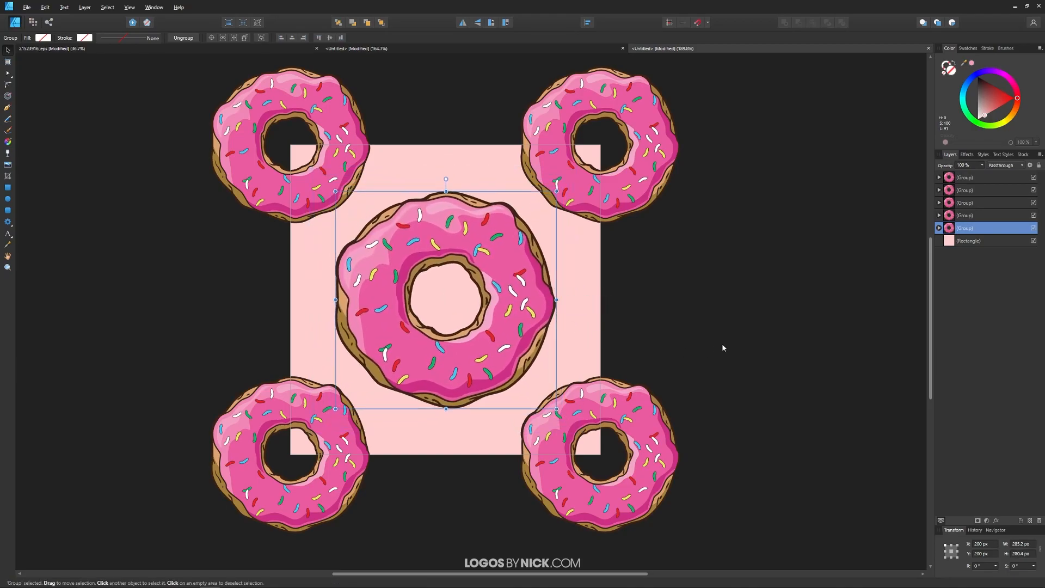
{"action": "left_click", "coordinate": [559, 47]}
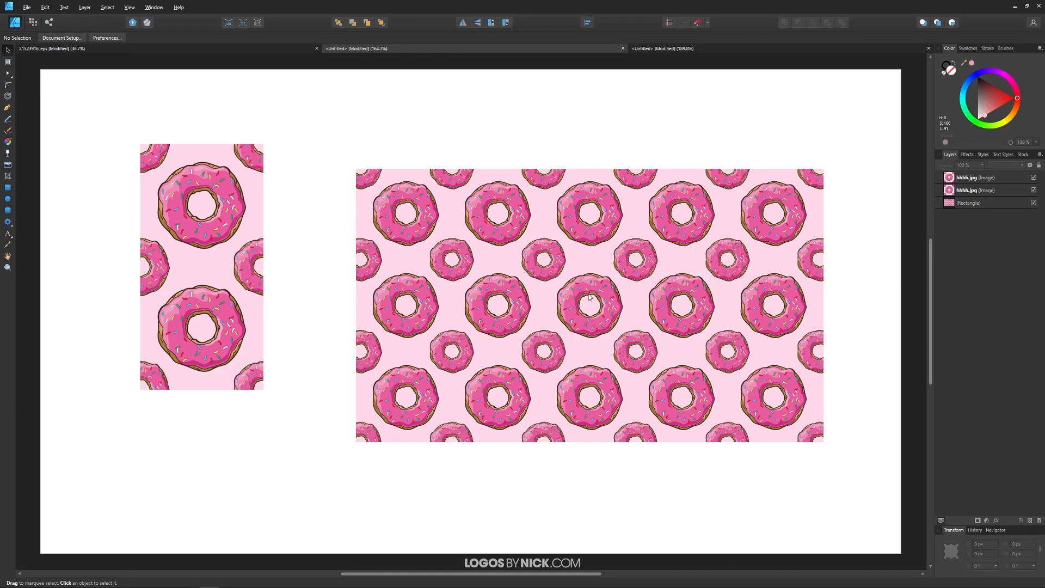
{"action": "left_click", "coordinate": [690, 51]}
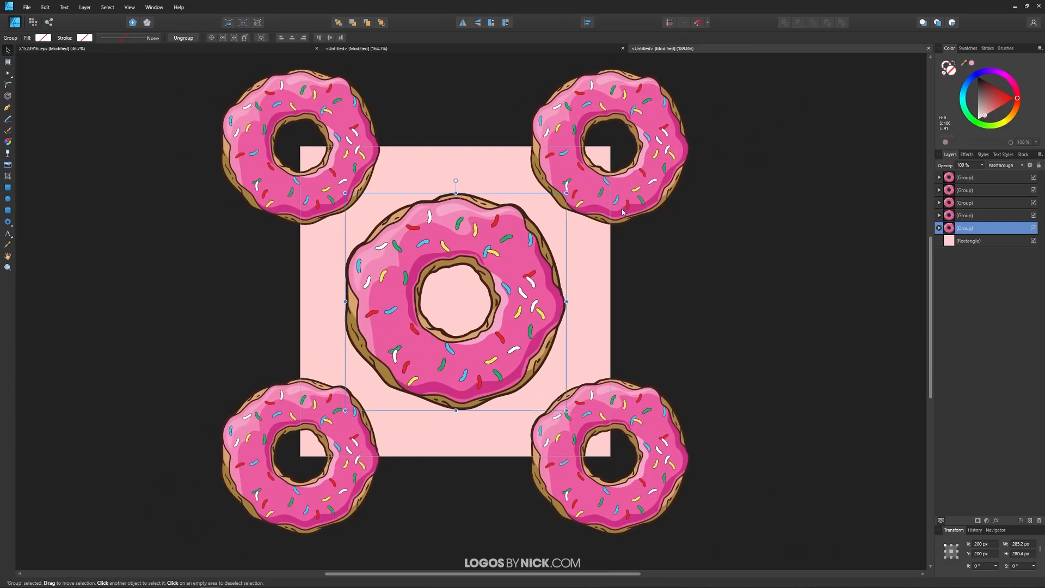
{"action": "left_click_drag", "start_coordinate": [676, 274], "coordinate": [692, 274]}
{"action": "key", "text": "ctrl+z"}
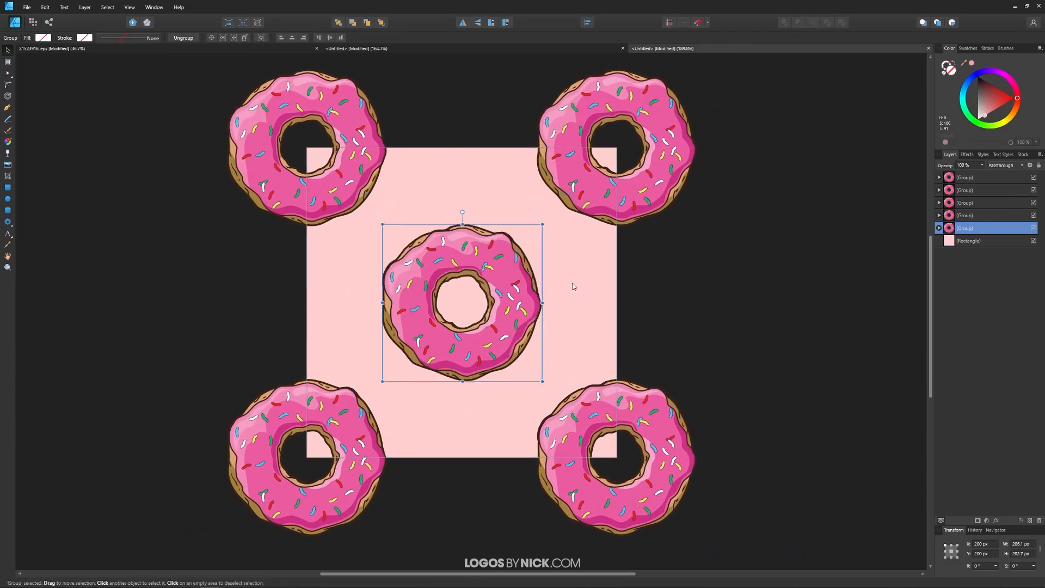
Check the finished pattern document, then scale up the central donut from its centre to be larger than the corner donuts.
{"action": "left_click", "coordinate": [593, 47]}
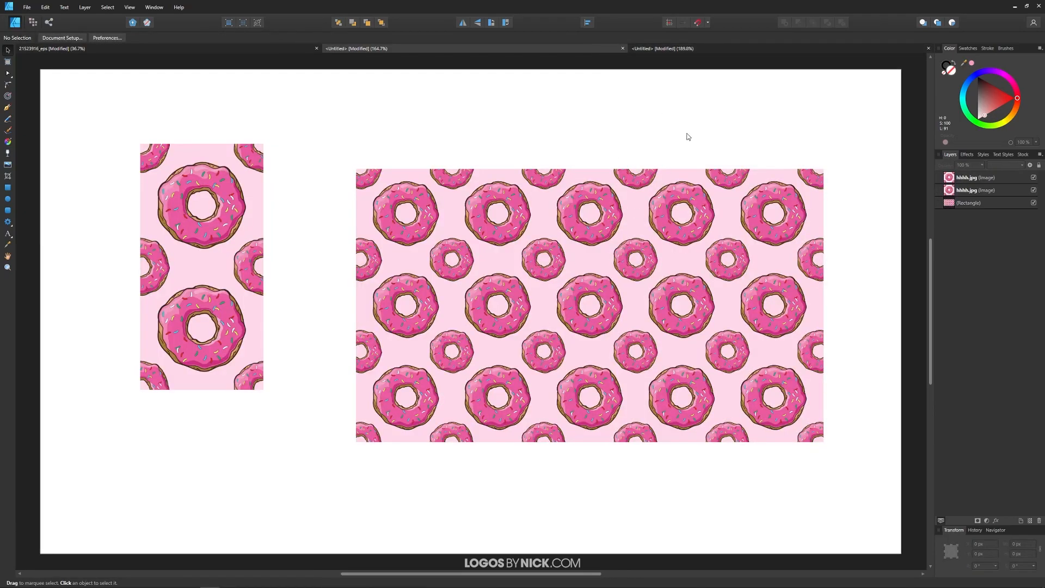
{"action": "left_click", "coordinate": [731, 49]}
{"action": "key", "text": "Escape"}
{"action": "left_click", "coordinate": [538, 316]}
{"action": "left_click_drag", "start_coordinate": [542, 303], "coordinate": [564, 305]}
{"action": "left_click", "coordinate": [730, 305]}
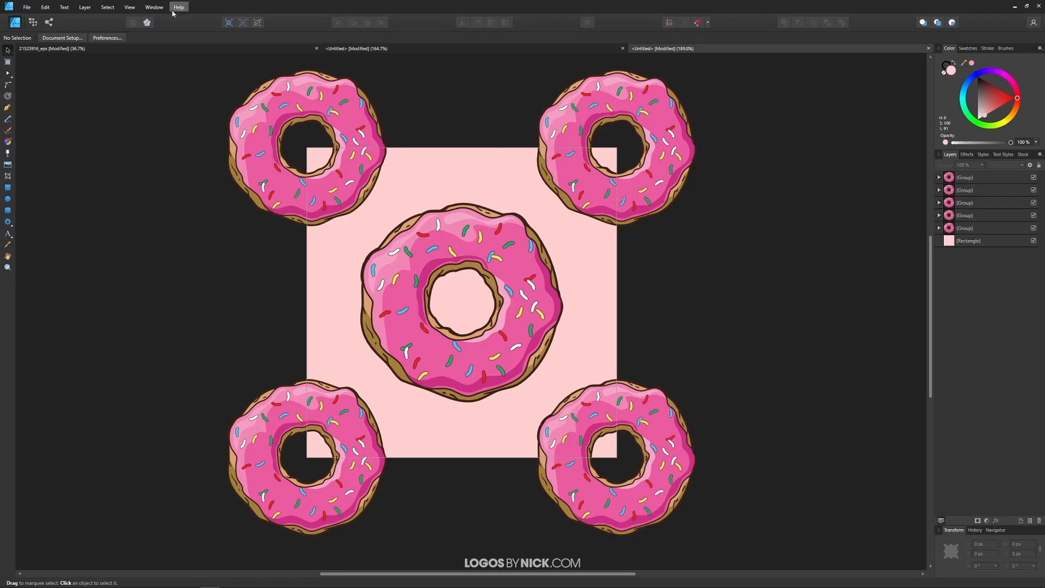
Set up a JPEG export of the tile at best quality and 400 × 400 px, with the whole document as the area.
{"action": "left_click", "coordinate": [28, 7]}
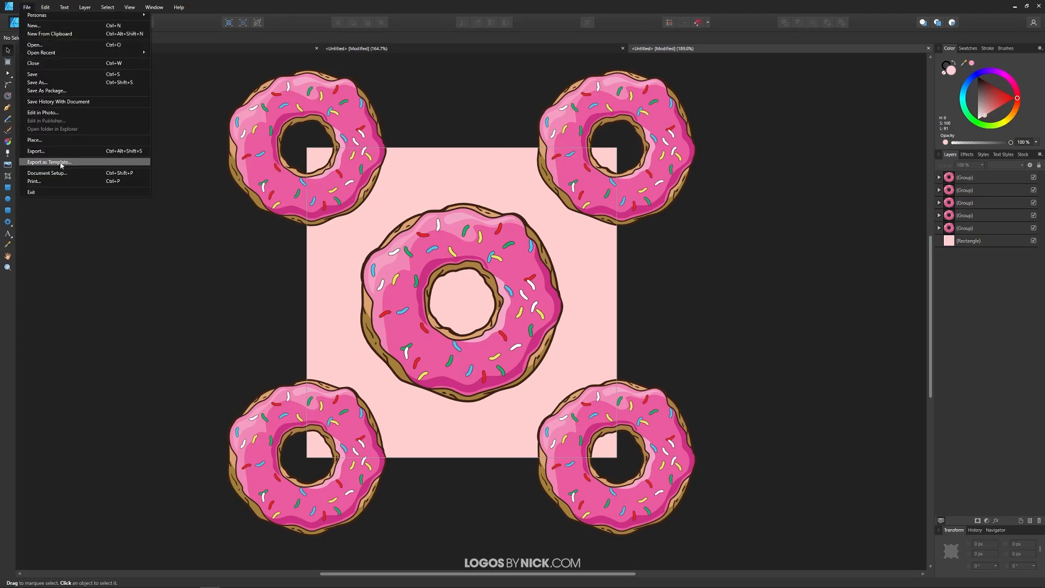
{"action": "left_click", "coordinate": [36, 151]}
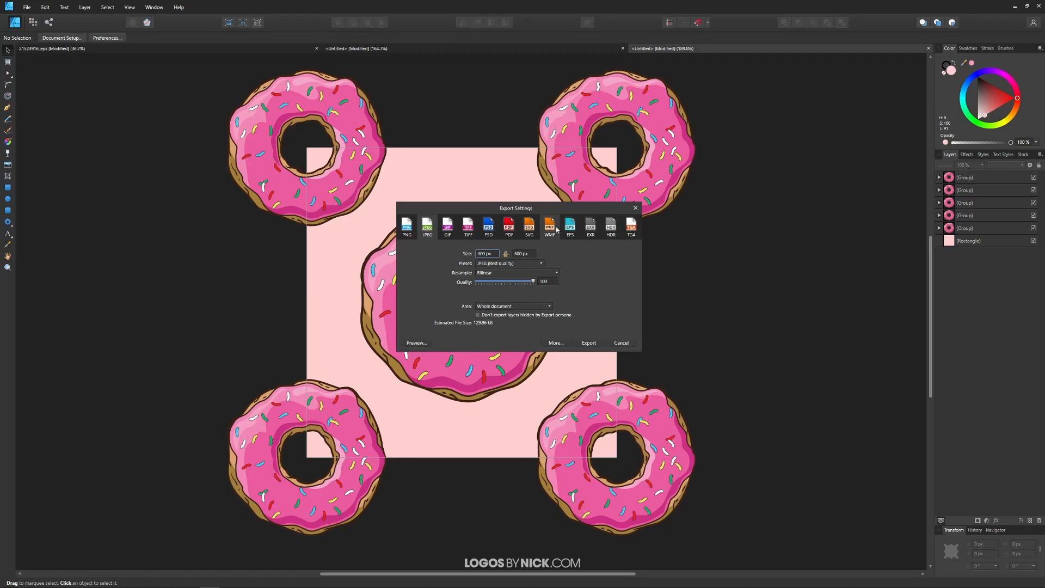
{"action": "left_click", "coordinate": [498, 306]}
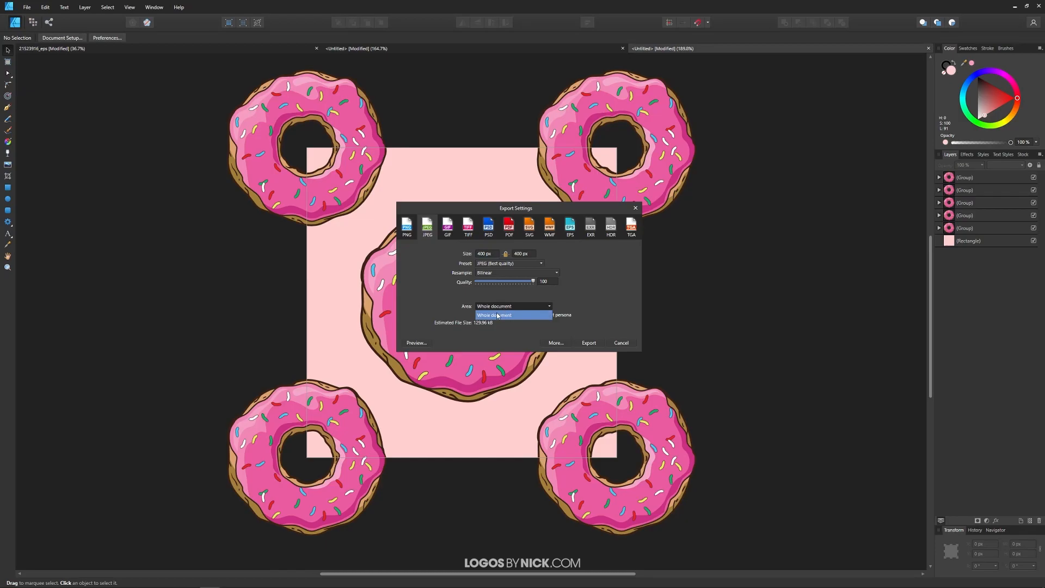
{"action": "left_click", "coordinate": [499, 316]}
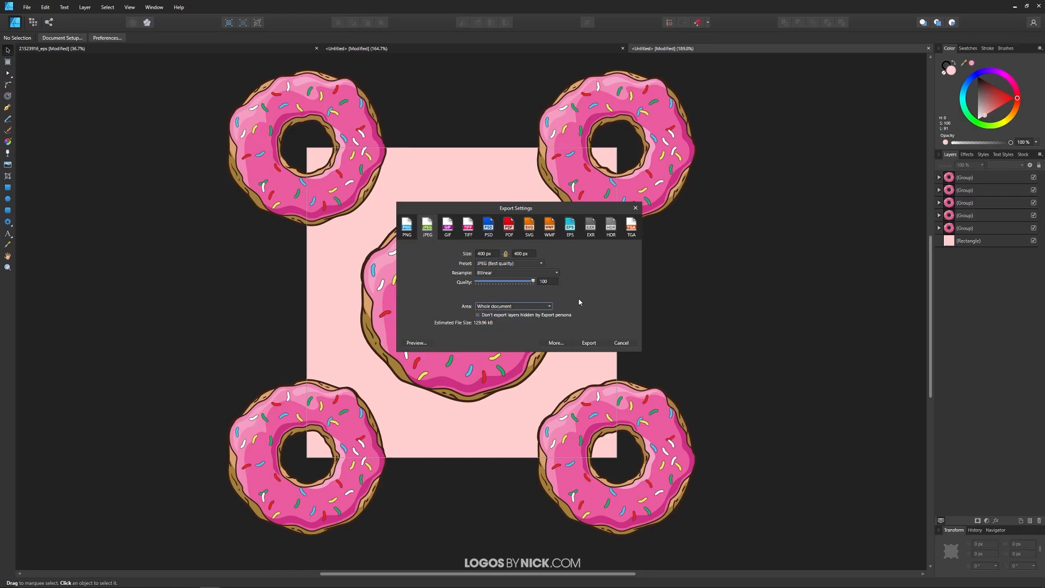
{"action": "left_click", "coordinate": [588, 343]}
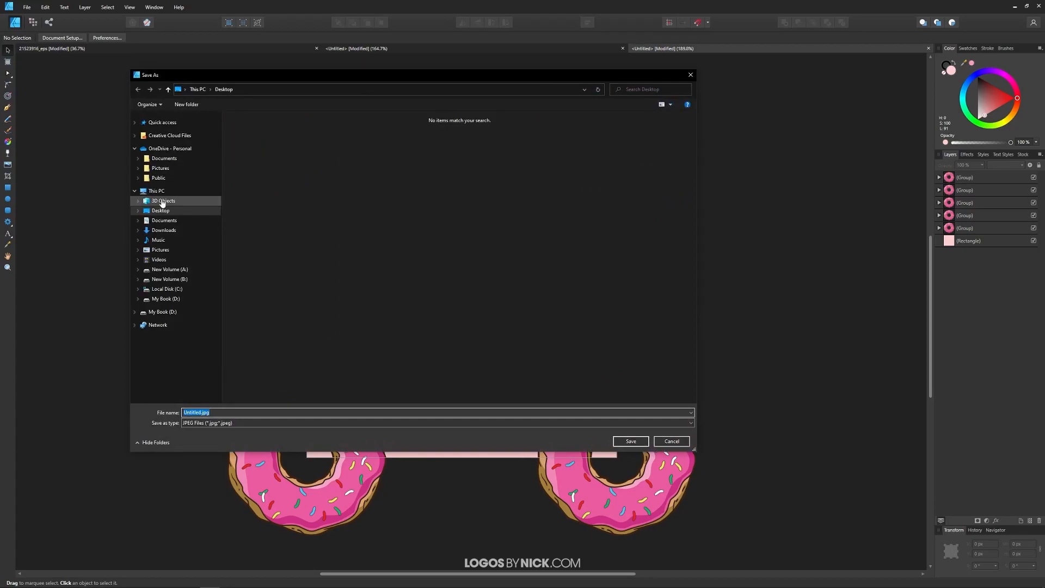
Save the exported tile image to the Desktop under the file name pattern.
{"action": "left_click", "coordinate": [184, 223]}
{"action": "left_click", "coordinate": [236, 412]}
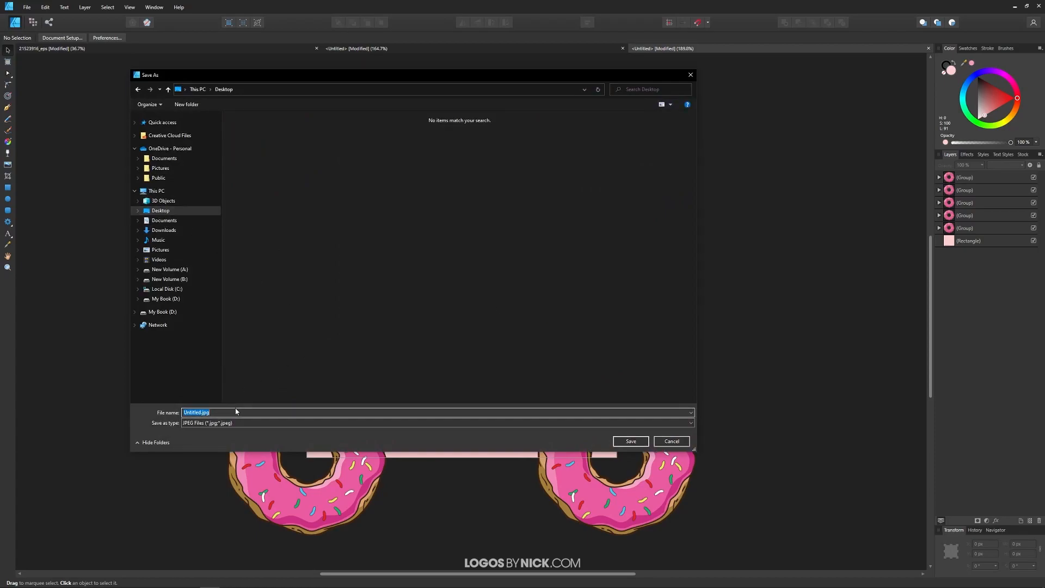
{"action": "type", "text": "pattern"}
{"action": "left_click", "coordinate": [631, 440]}
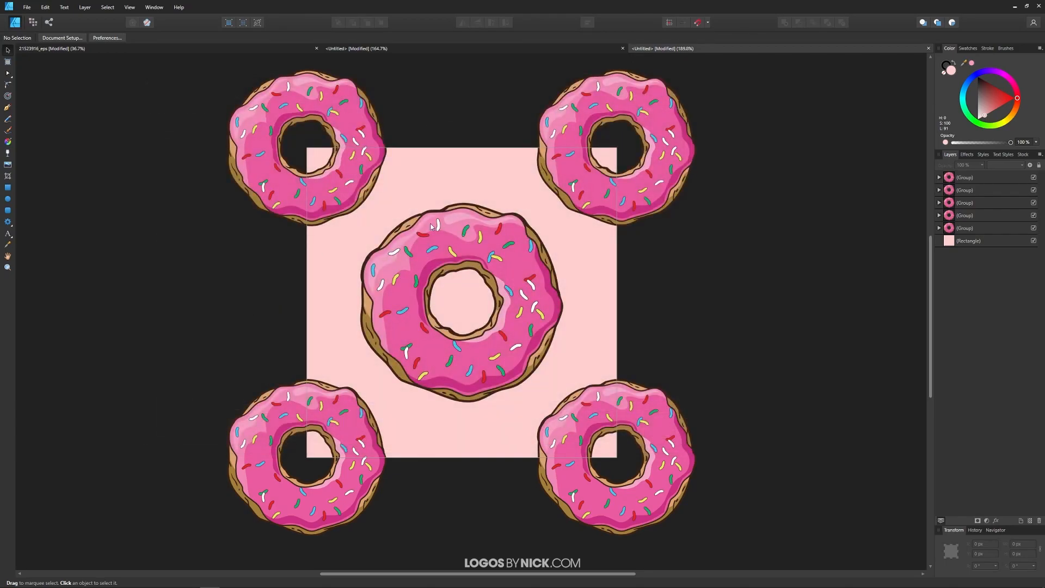
Create a new 1280 × 720 px document and draw a rectangle about 957 × 556 px on its page.
{"action": "key", "text": "ctrl+n"}
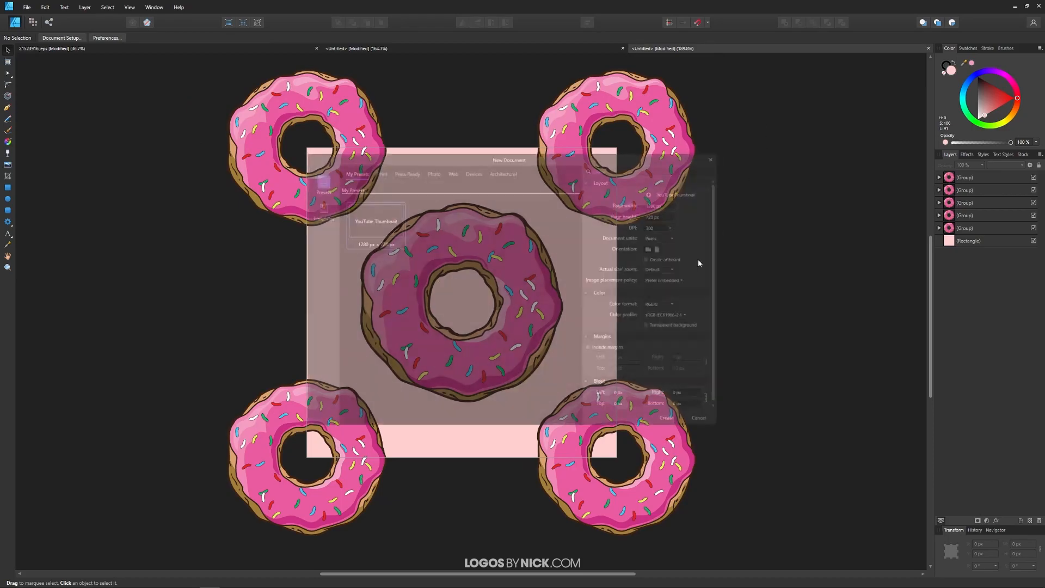
{"action": "left_click", "coordinate": [669, 423]}
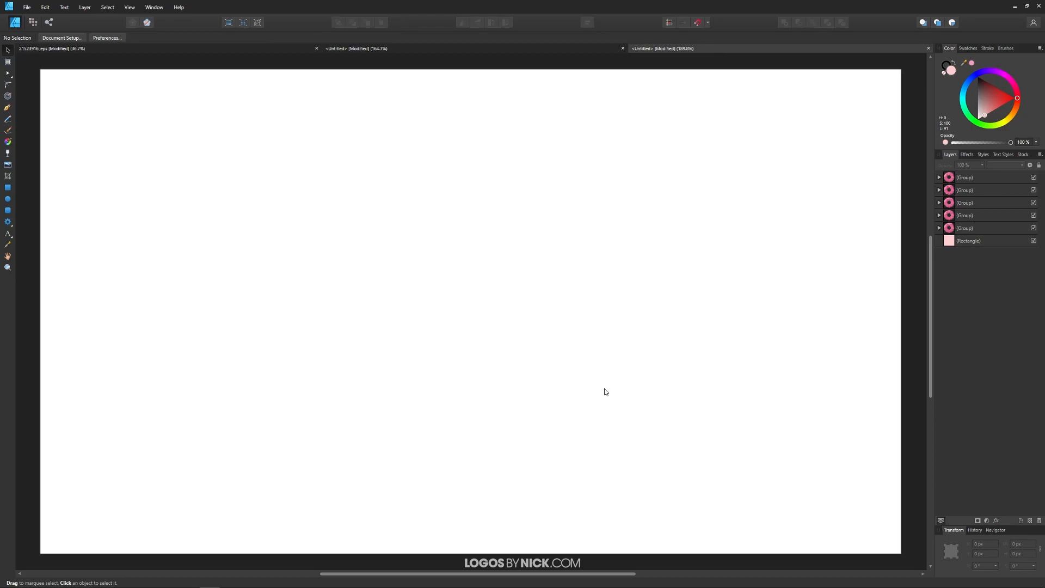
{"action": "scroll", "coordinate": [368, 334], "scroll_direction": "down", "scroll_amount": 1}
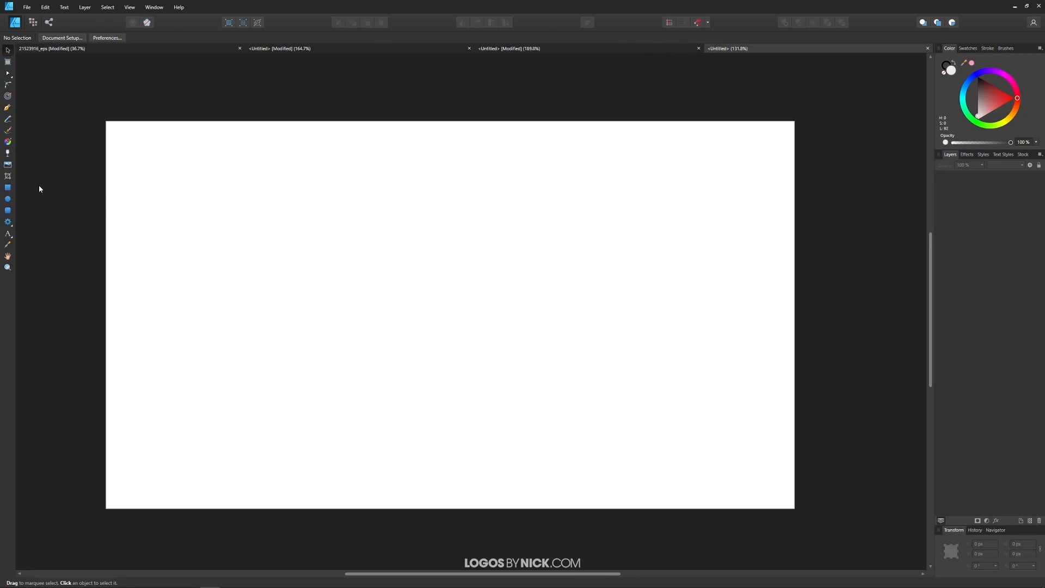
{"action": "left_click", "coordinate": [8, 188]}
{"action": "left_click_drag", "start_coordinate": [208, 165], "coordinate": [723, 465]}
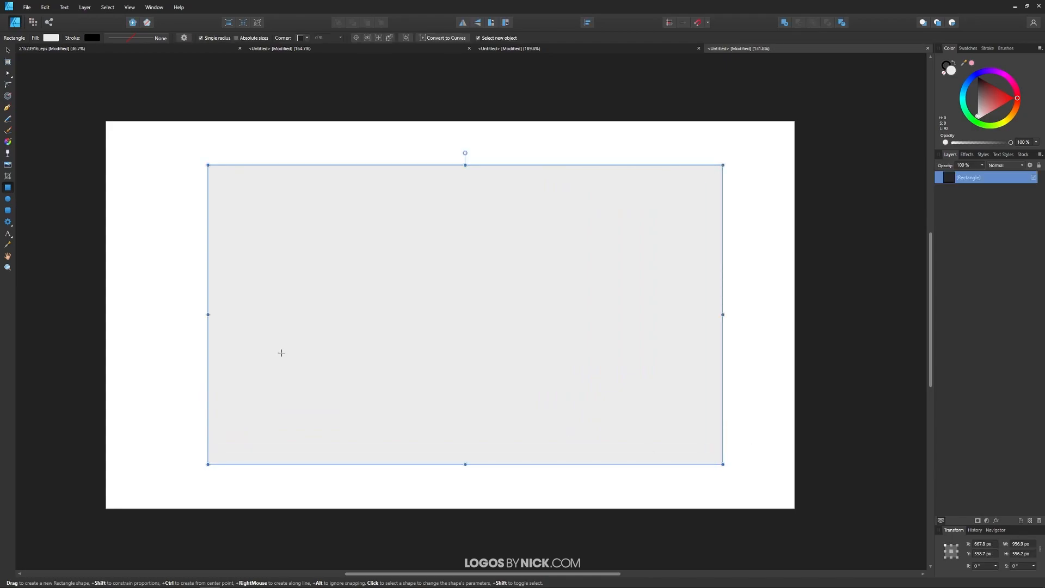
Give the rectangle a bitmap fill using pattern.jpg from the Desktop.
{"action": "left_click", "coordinate": [8, 141]}
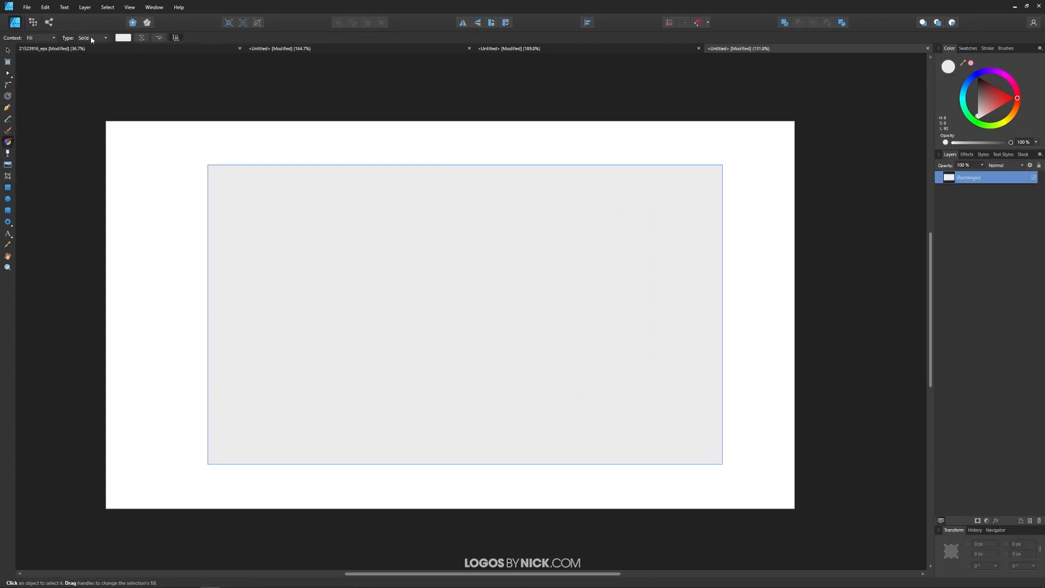
{"action": "left_click", "coordinate": [92, 38]}
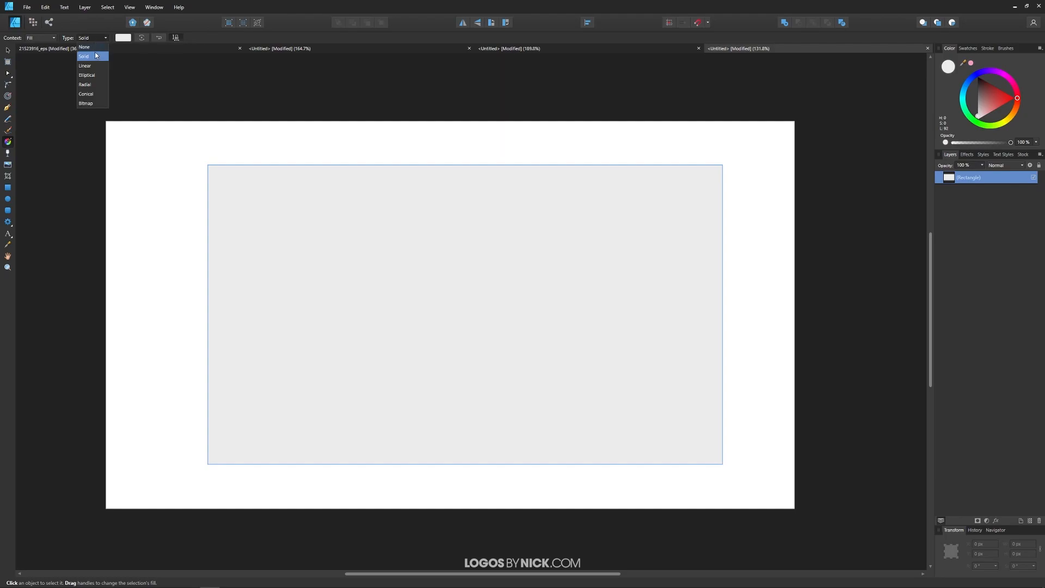
{"action": "left_click", "coordinate": [86, 104]}
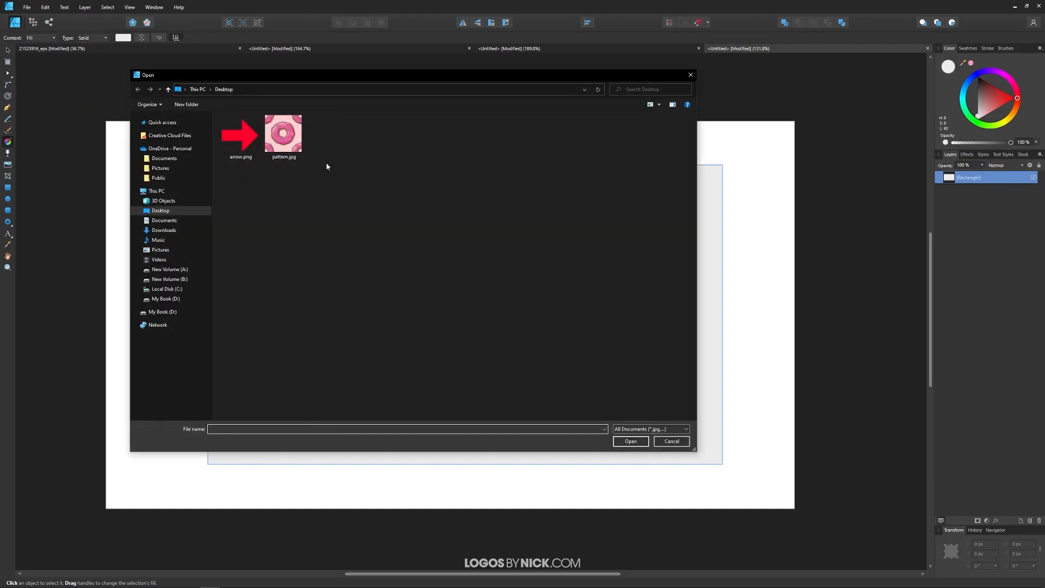
{"action": "double_click", "coordinate": [283, 134]}
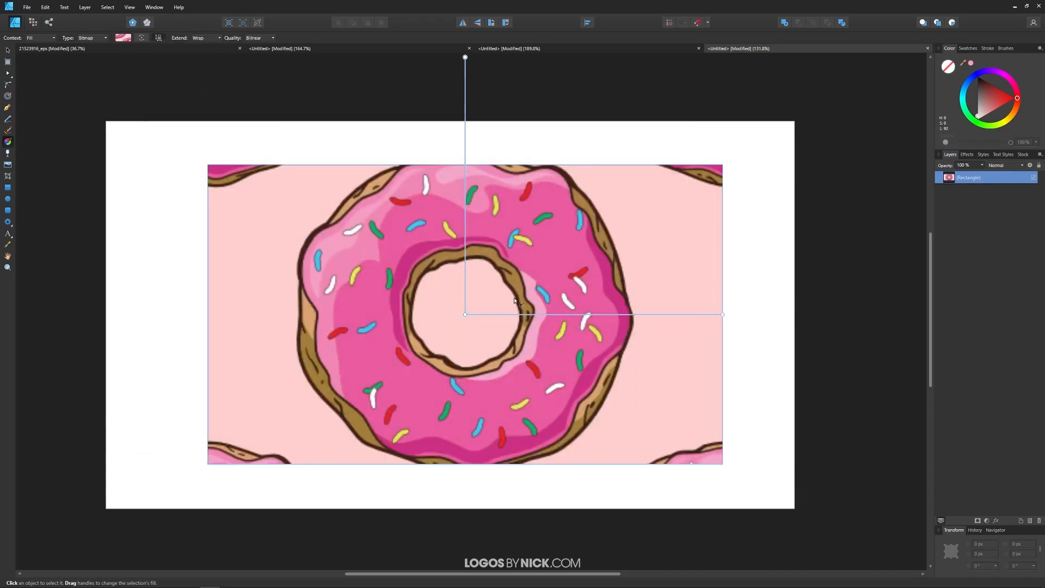
Scale the rectangle's bitmap fill down so the donut tile repeats many times across the shape.
{"action": "scroll", "coordinate": [526, 307], "scroll_direction": "down", "scroll_amount": 1}
{"action": "left_click_drag", "start_coordinate": [679, 311], "coordinate": [499, 299]}
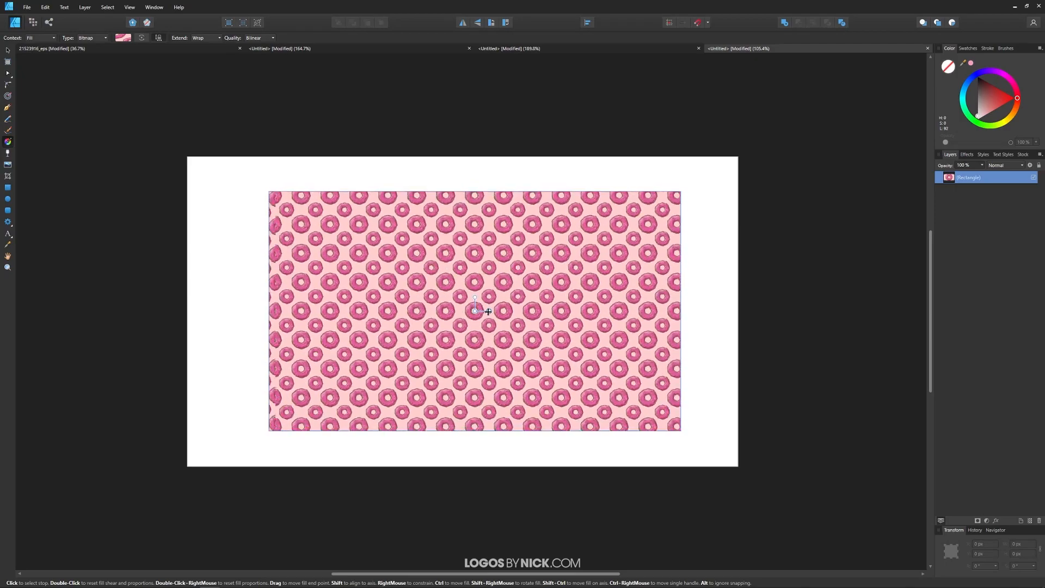
{"action": "left_click_drag", "start_coordinate": [503, 311], "coordinate": [507, 310]}
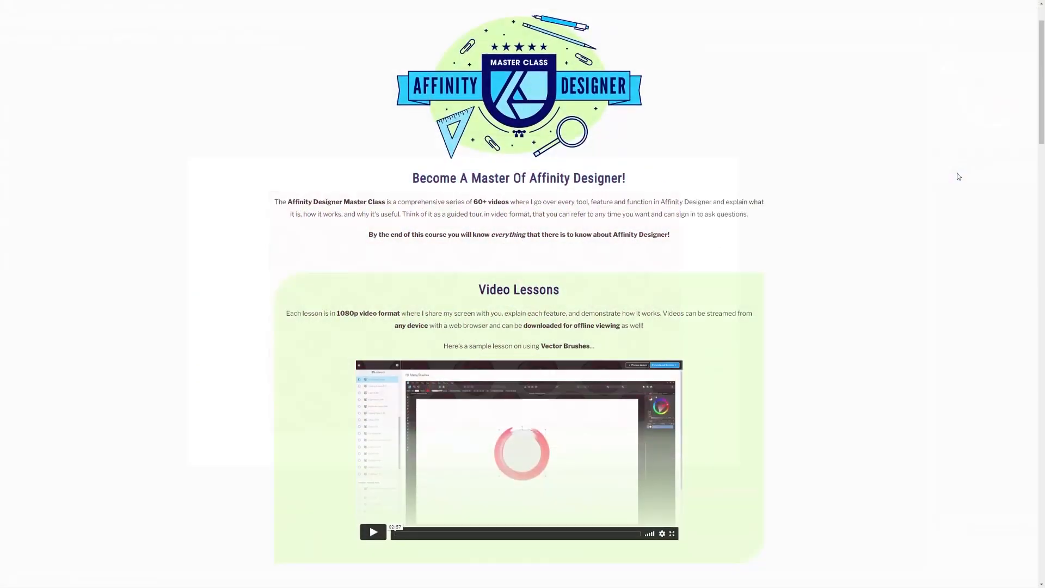
{"action": "scroll", "coordinate": [957, 173], "scroll_direction": "down", "scroll_amount": 5}
{"action": "scroll", "coordinate": [957, 175], "scroll_direction": "down", "scroll_amount": 5}
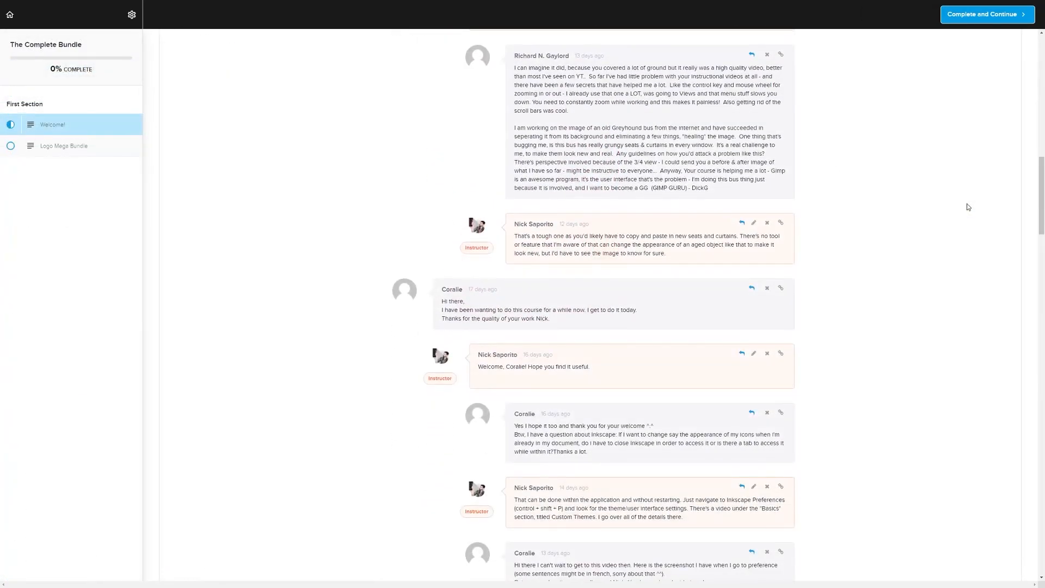
{"action": "scroll", "coordinate": [967, 207], "scroll_direction": "down", "scroll_amount": 8}
{"action": "scroll", "coordinate": [964, 210], "scroll_direction": "down", "scroll_amount": 5}
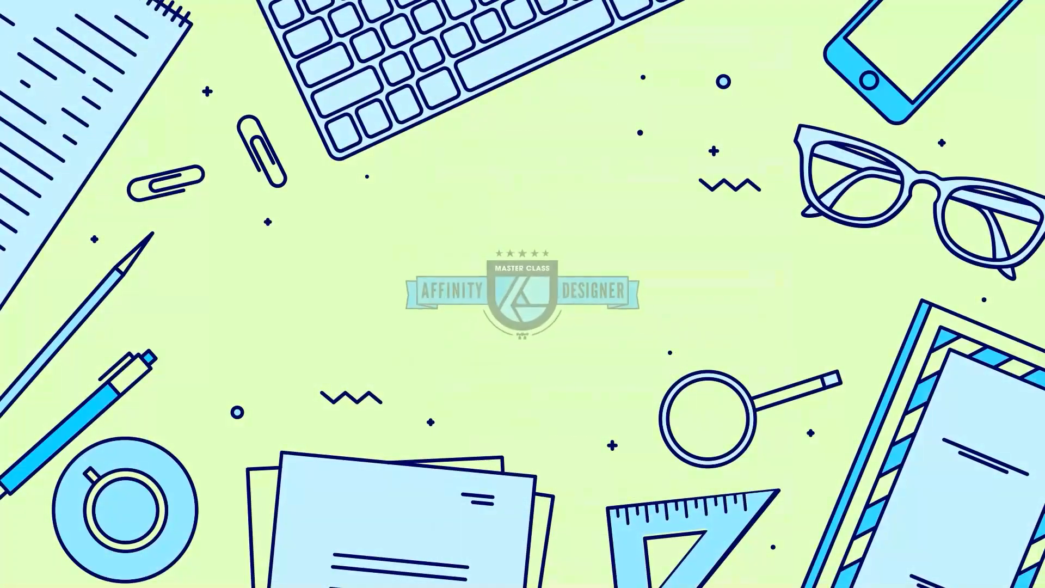